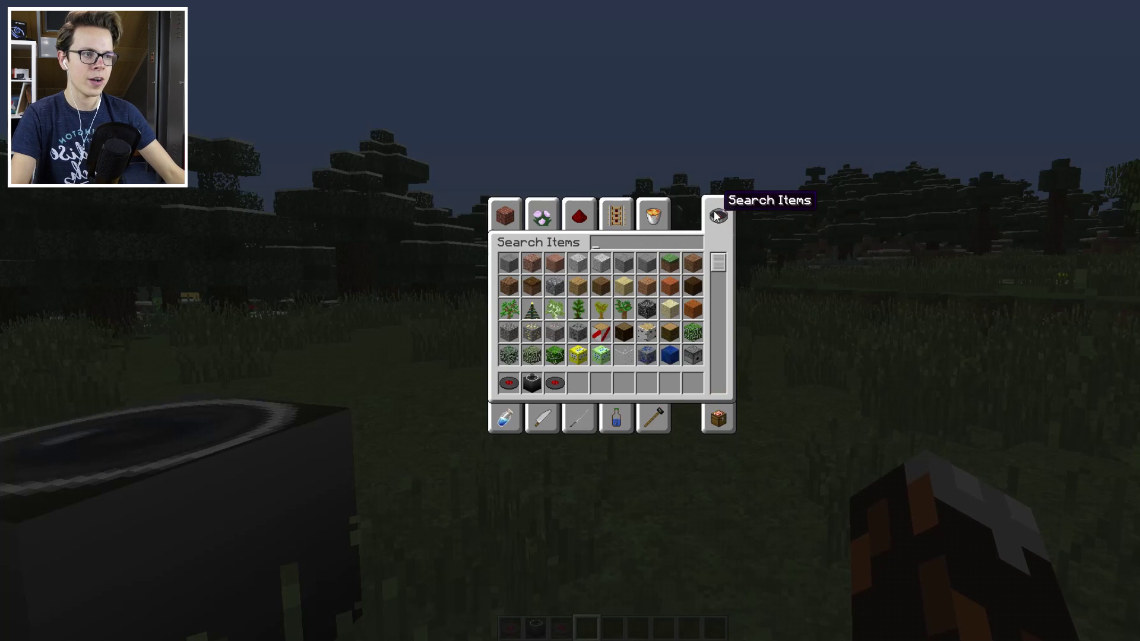
Search the creative inventory for "tu" and place a red tulip on the grass.
type("tu")
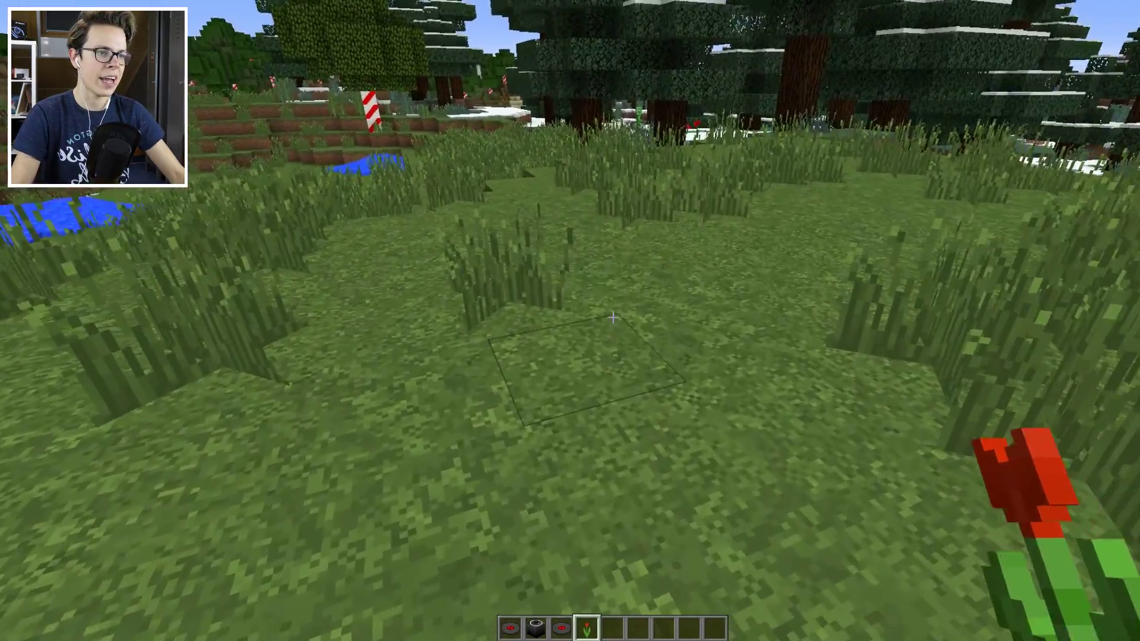
right_click(612, 318)
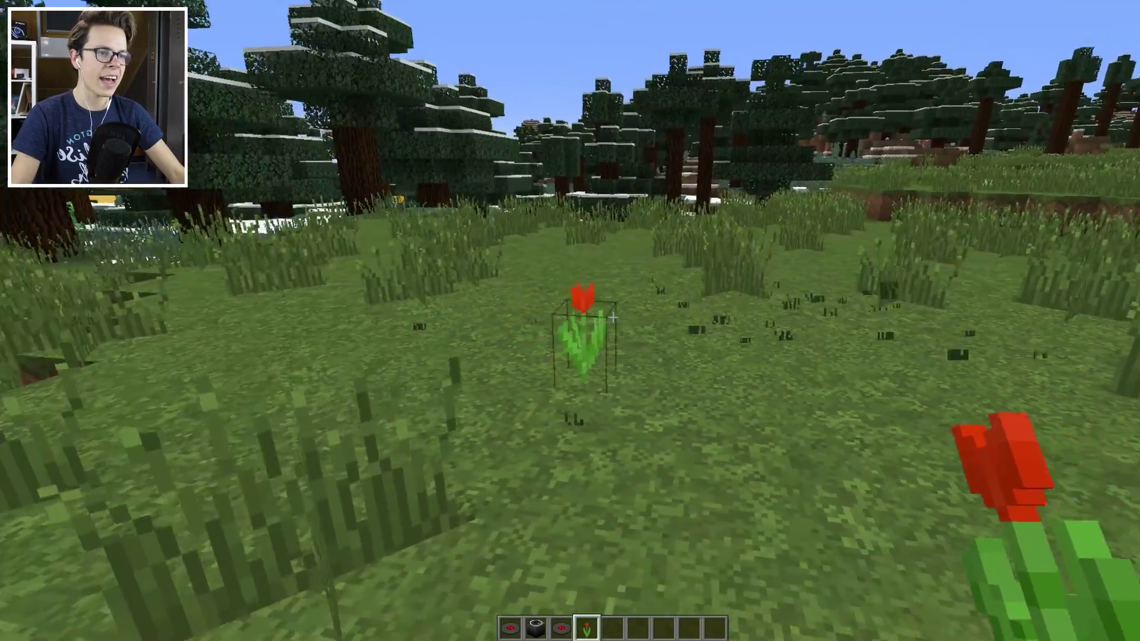
scroll(570, 320, "down", 1)
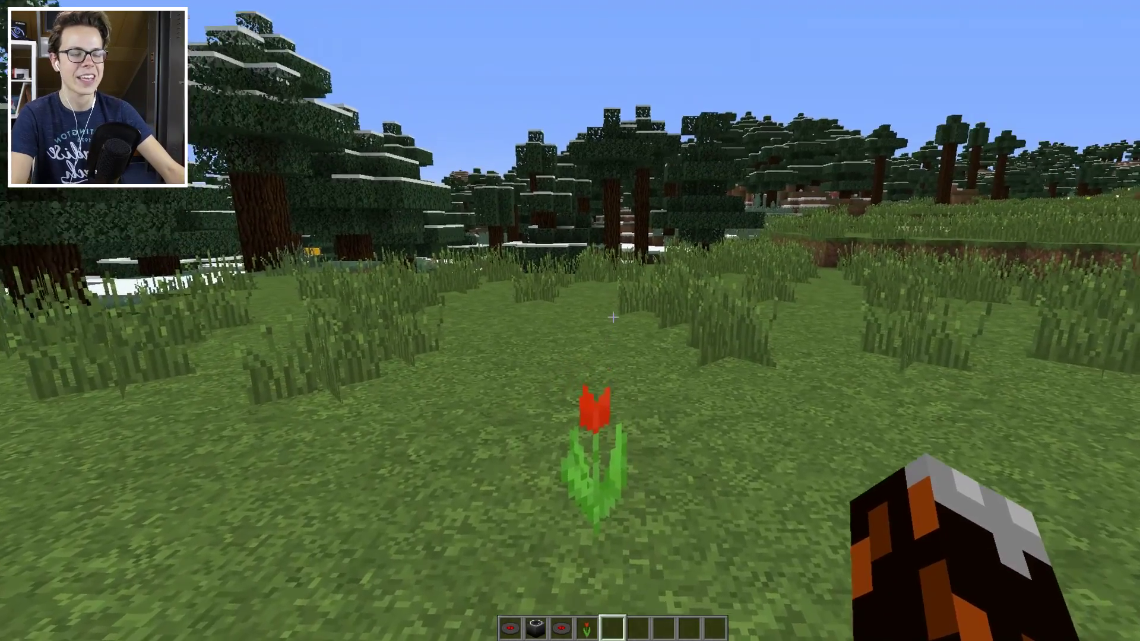
key("t")
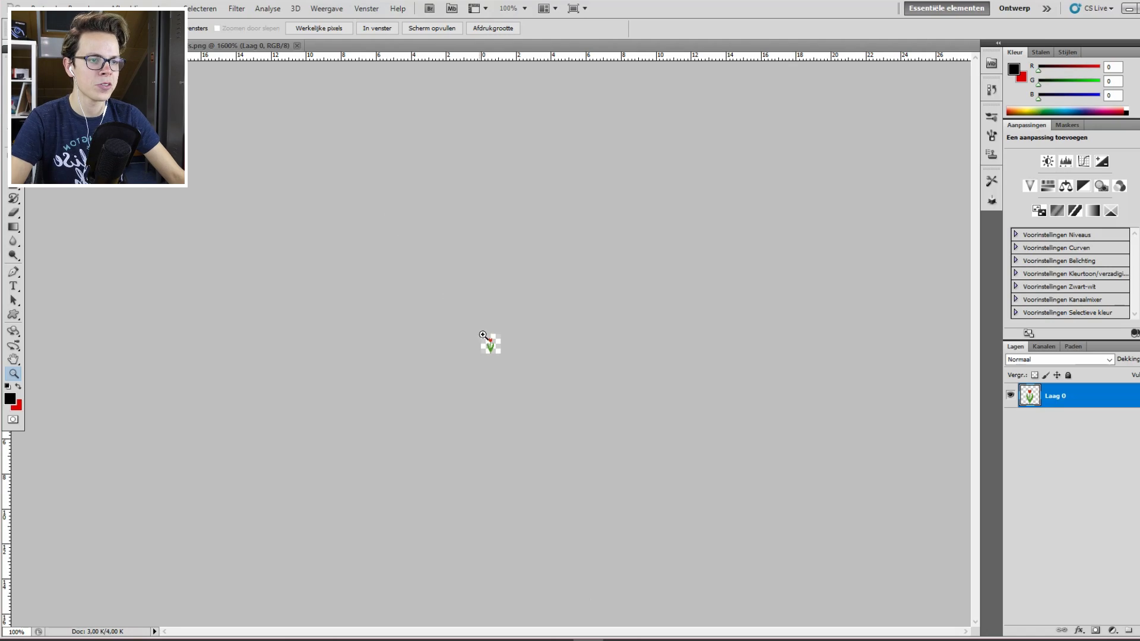
Switch to the tulip texture in Photoshop and set the foreground colour to dark olive, RGB 52, 50, 4.
left_click(555, 395)
key("ctrl+minus")
key("ctrl+minus")
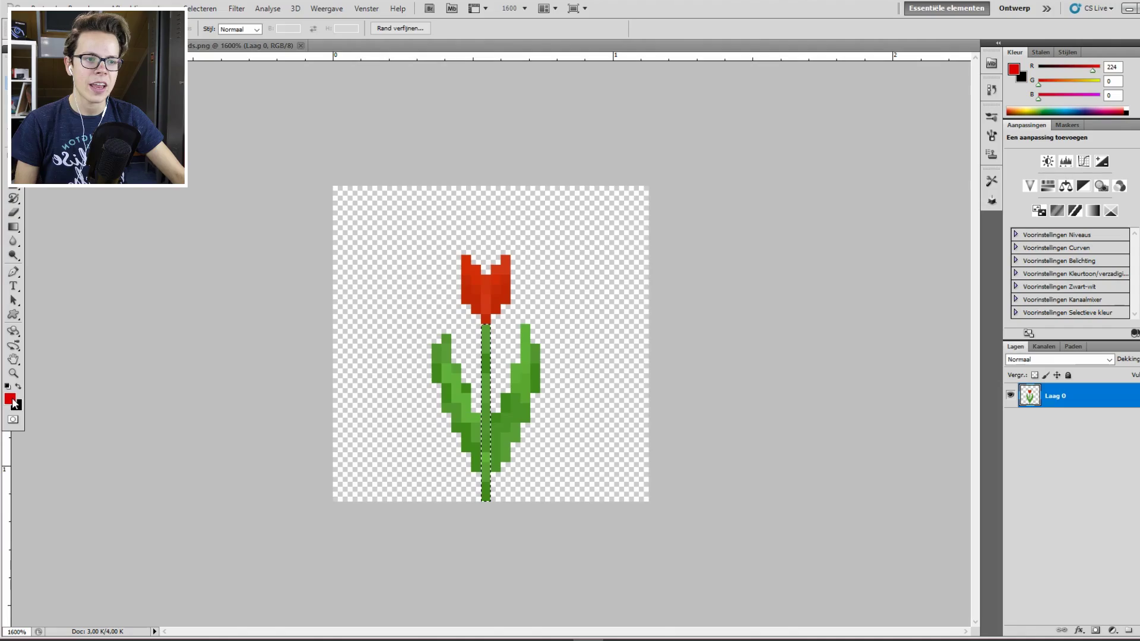
left_click(11, 399)
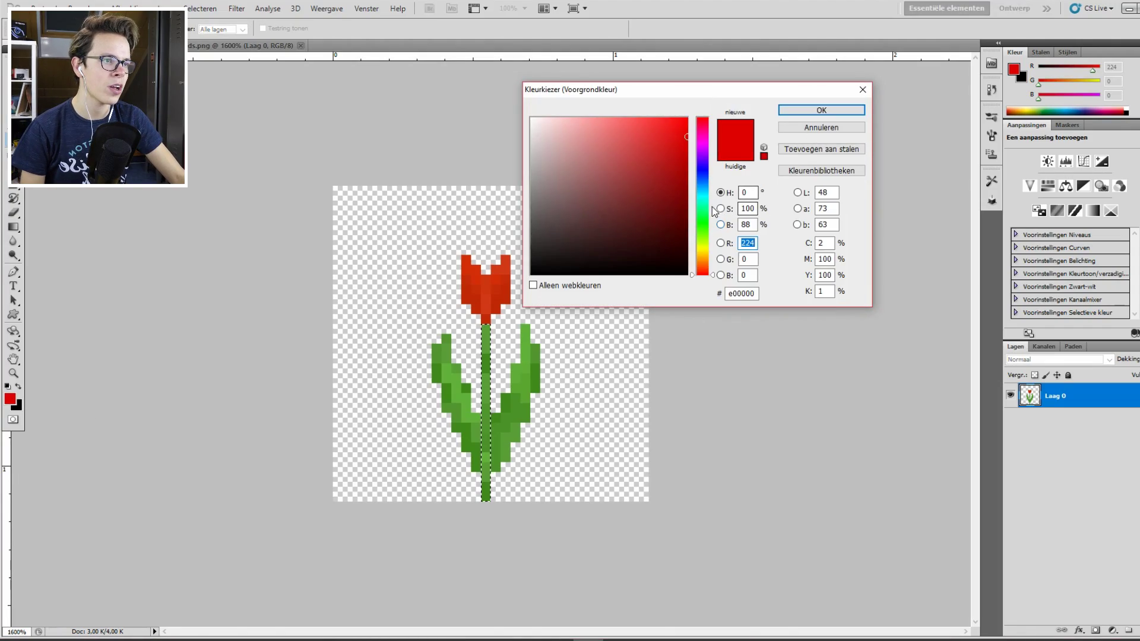
left_click_drag(700, 220, 702, 249)
left_click(687, 223)
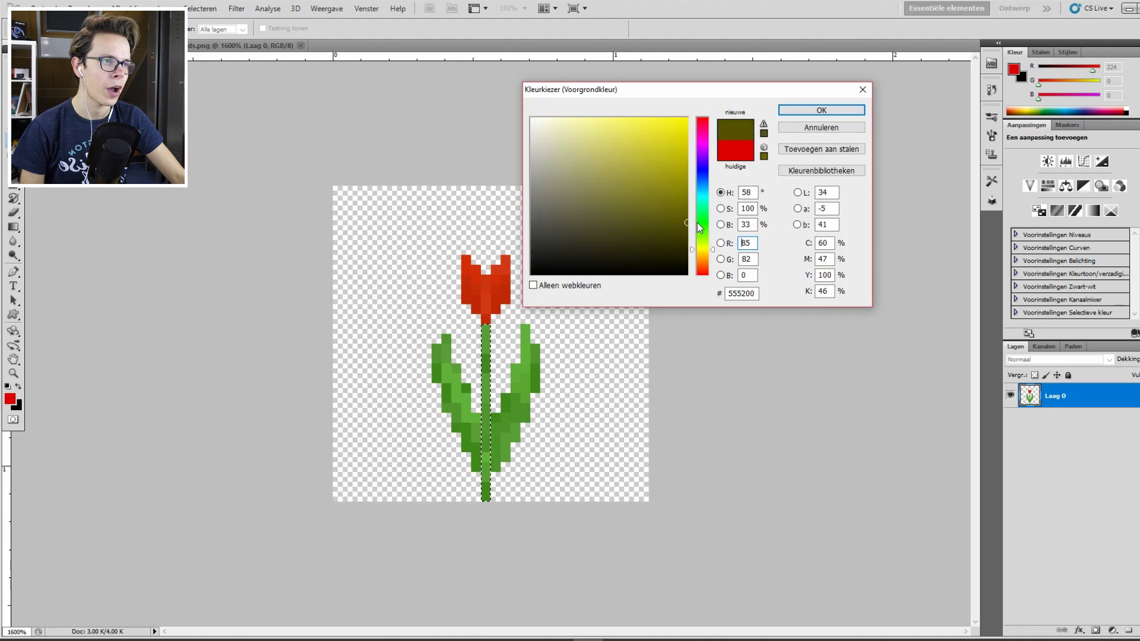
left_click(687, 245)
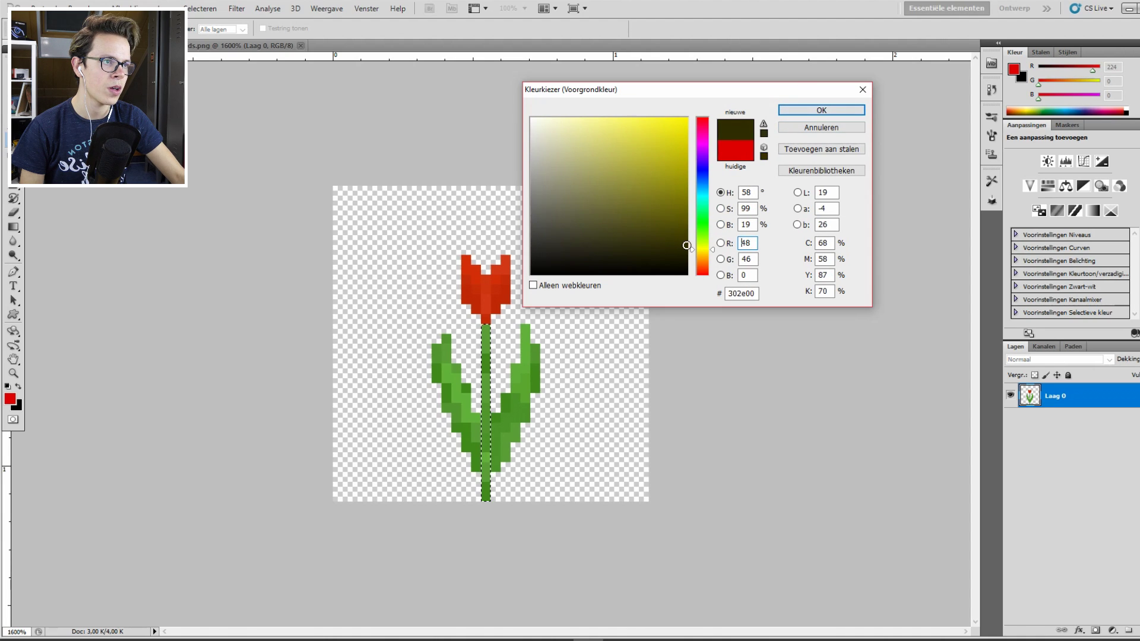
left_click(676, 242)
left_click(802, 112)
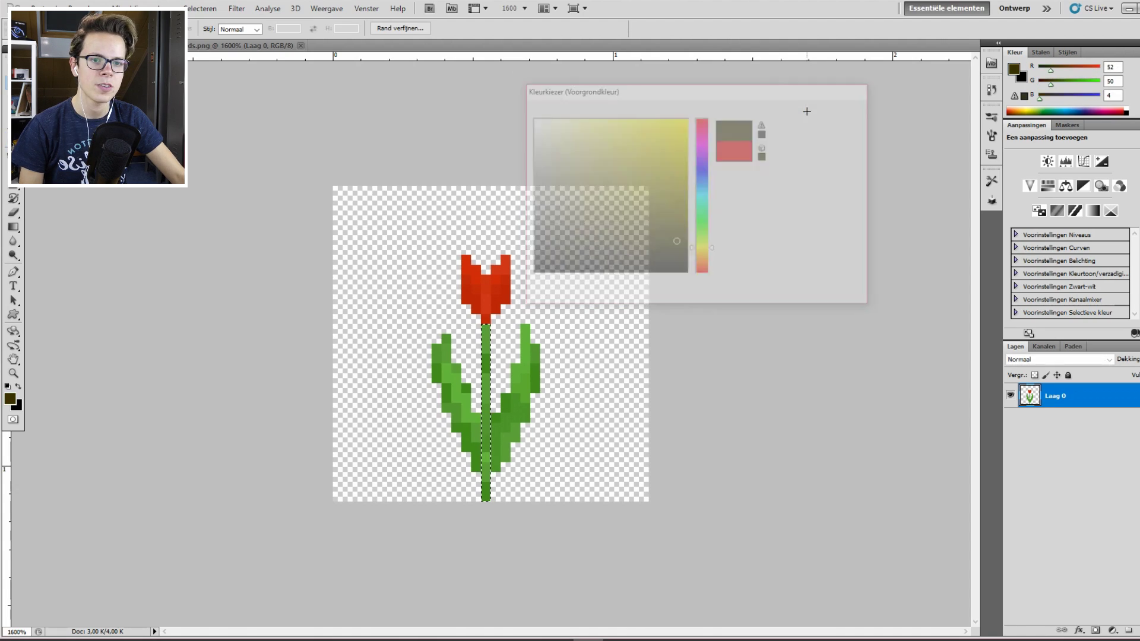
Paint the selected tulip stem dark olive and clear the selection.
key("b")
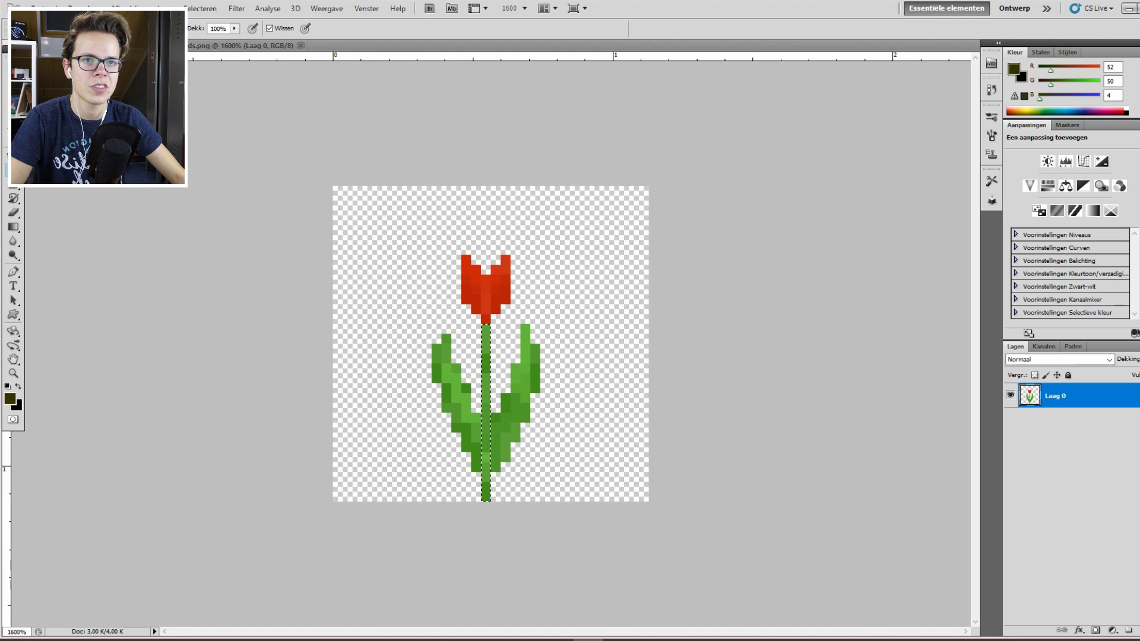
left_click_drag(479, 333, 479, 446)
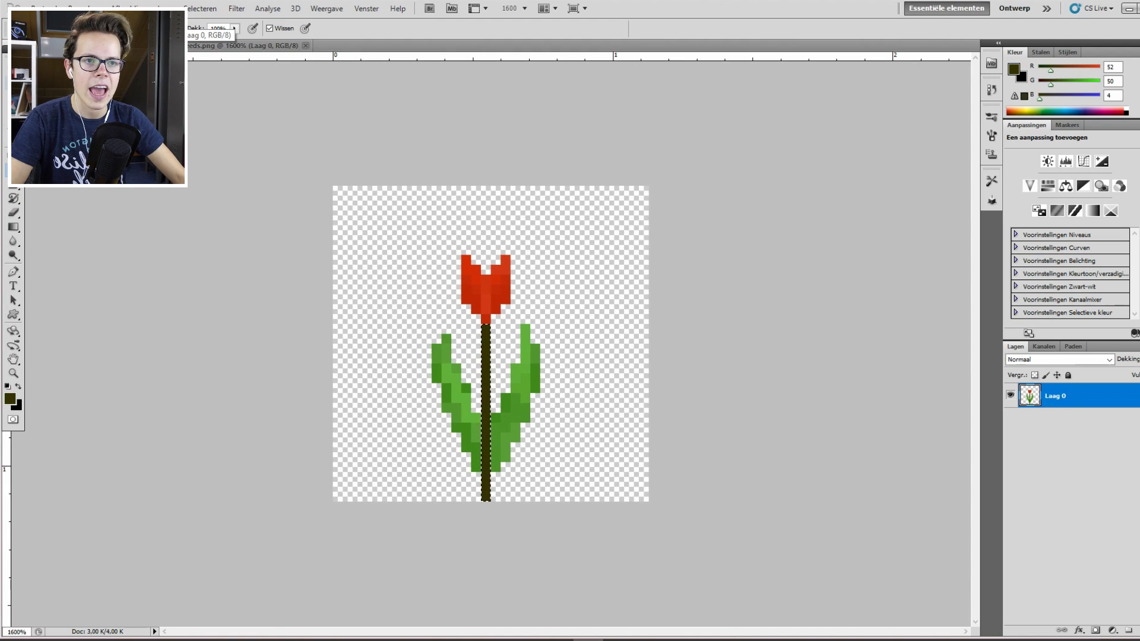
key("ctrl+d")
Make a circular selection about 11 pixels across around the red flower head.
key("z")
left_click(520, 310)
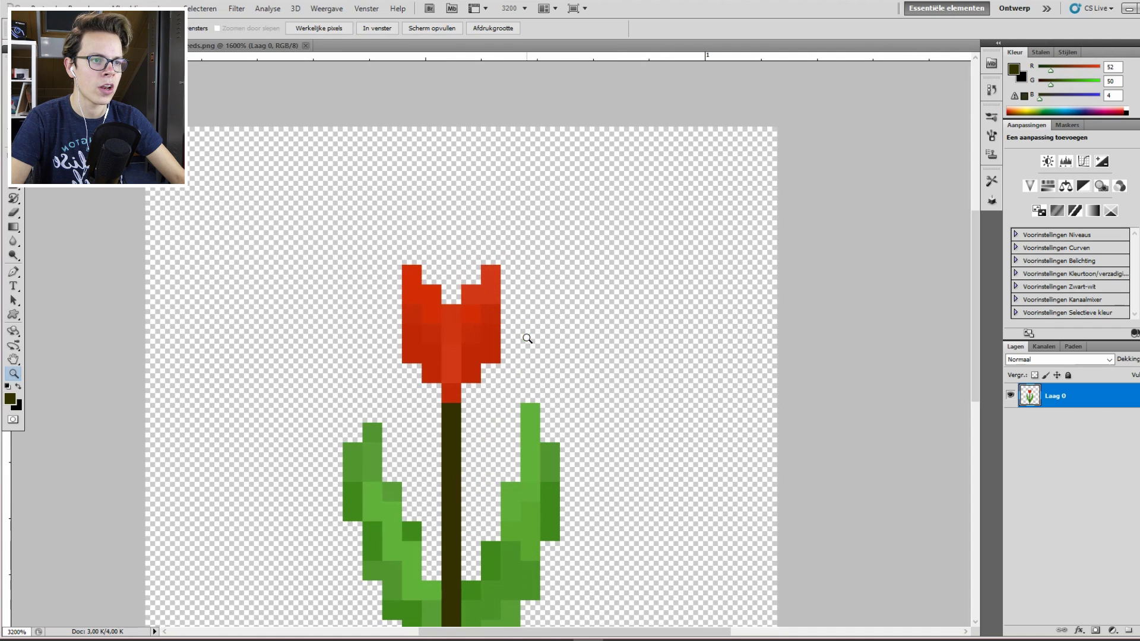
scroll(409, 285, "down", 1)
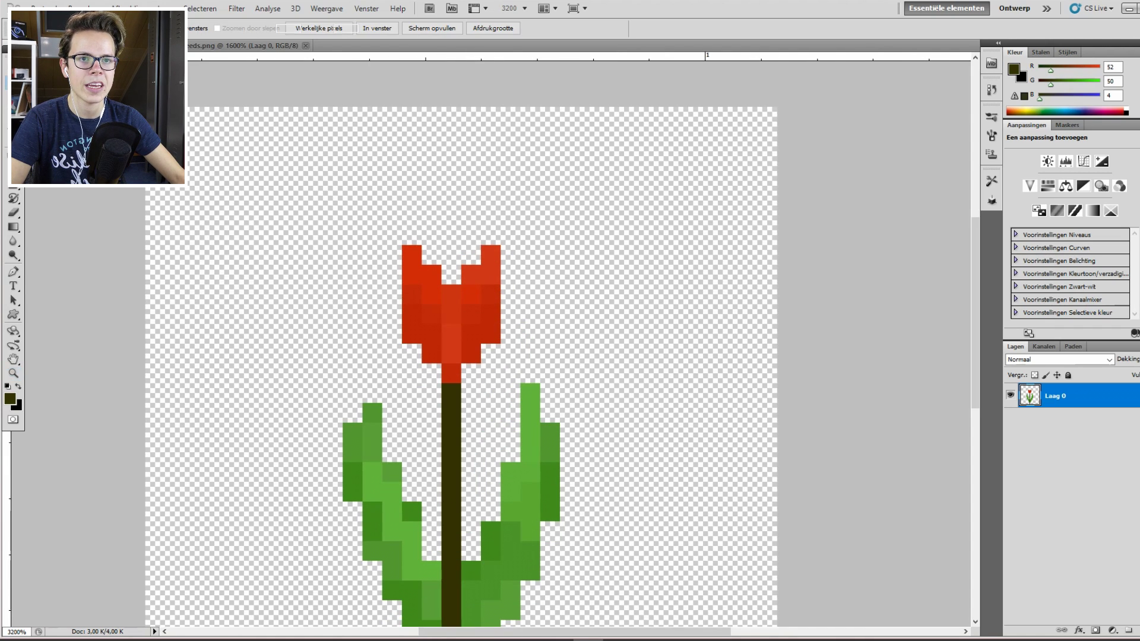
key("m")
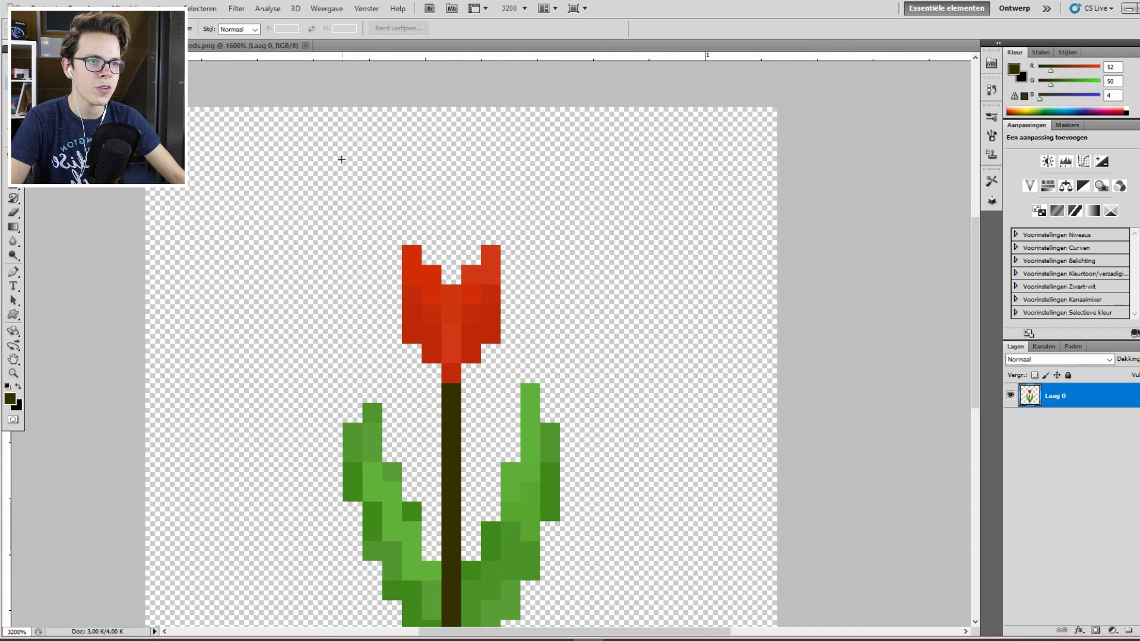
left_click_drag(538, 362, 561, 375)
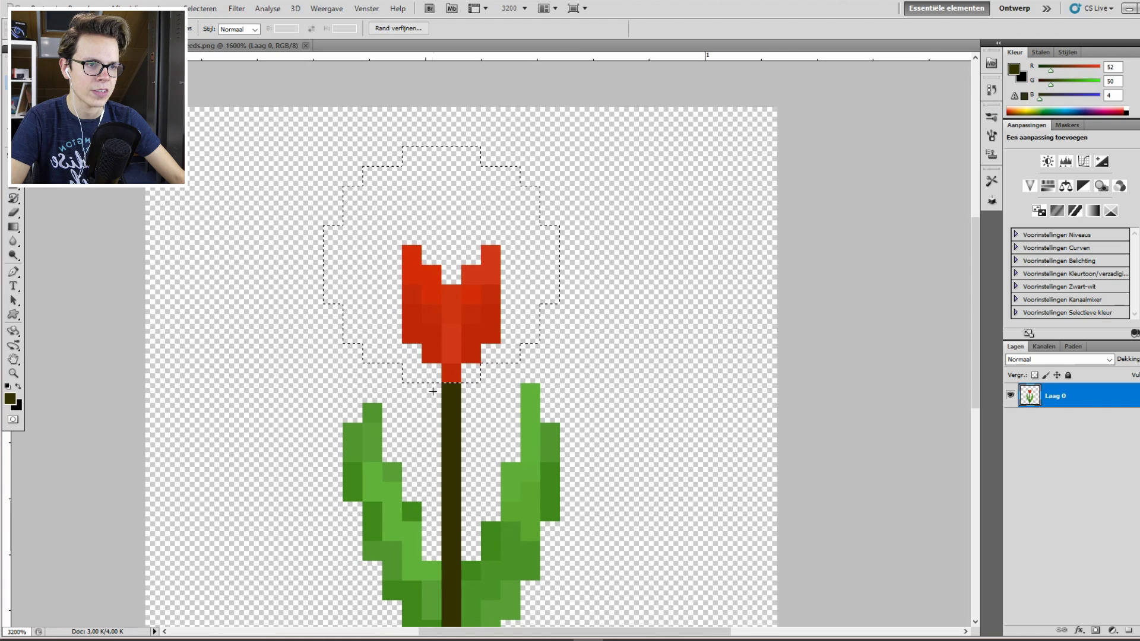
key("ctrl+d")
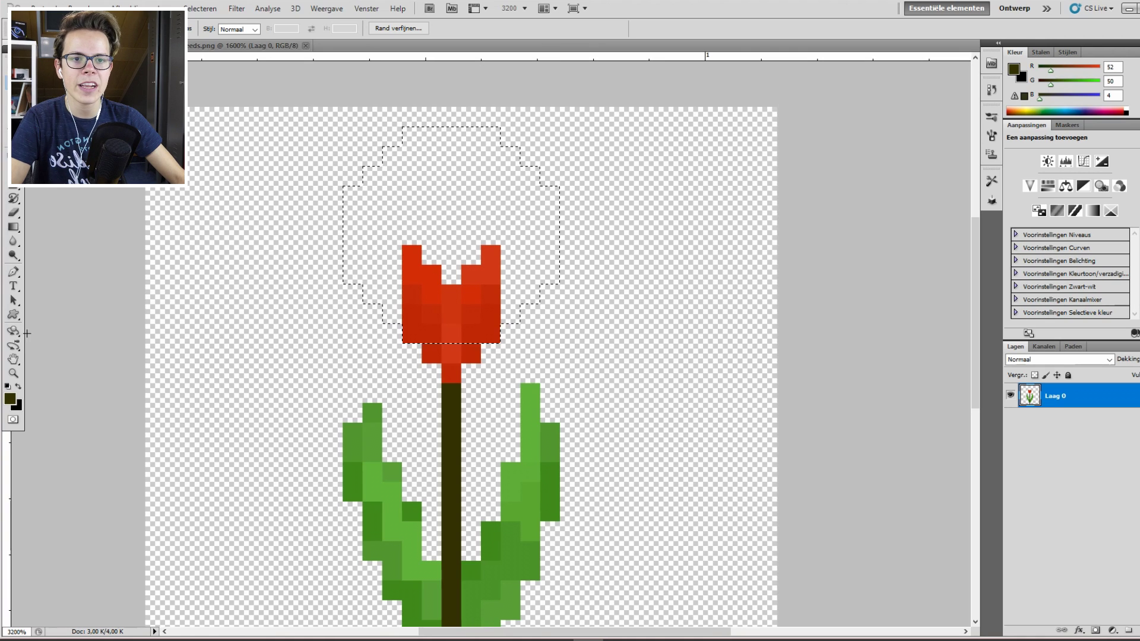
Set the foreground colour to pink, RGB 255, 95, 212, with dark olive as background, and fill the circular selection with pink.
left_click(19, 386)
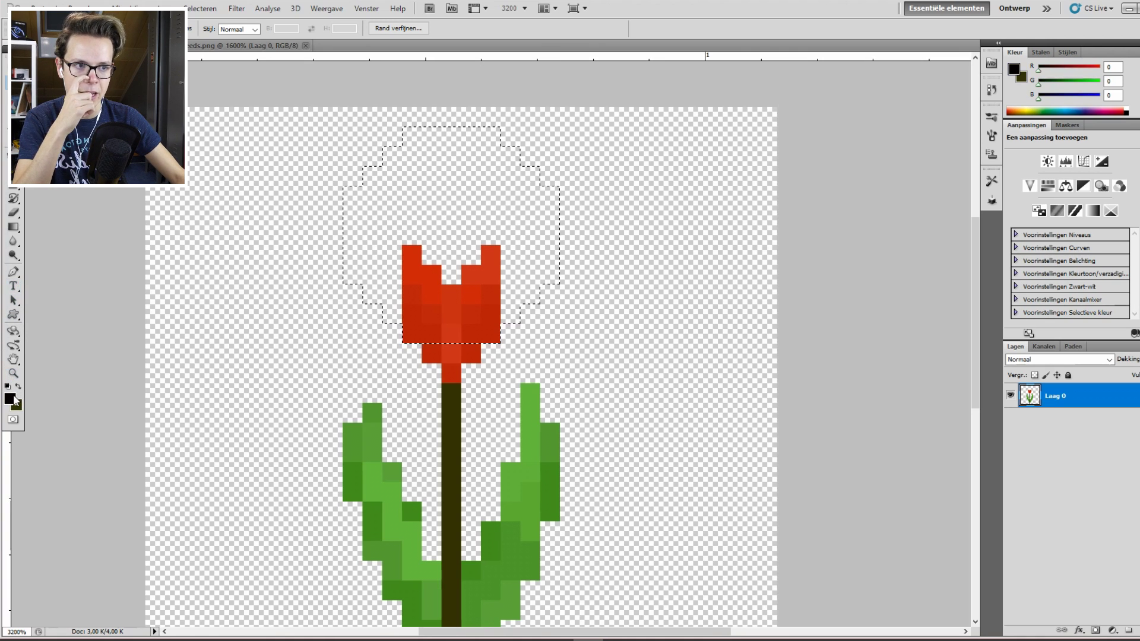
left_click(10, 398)
left_click(703, 141)
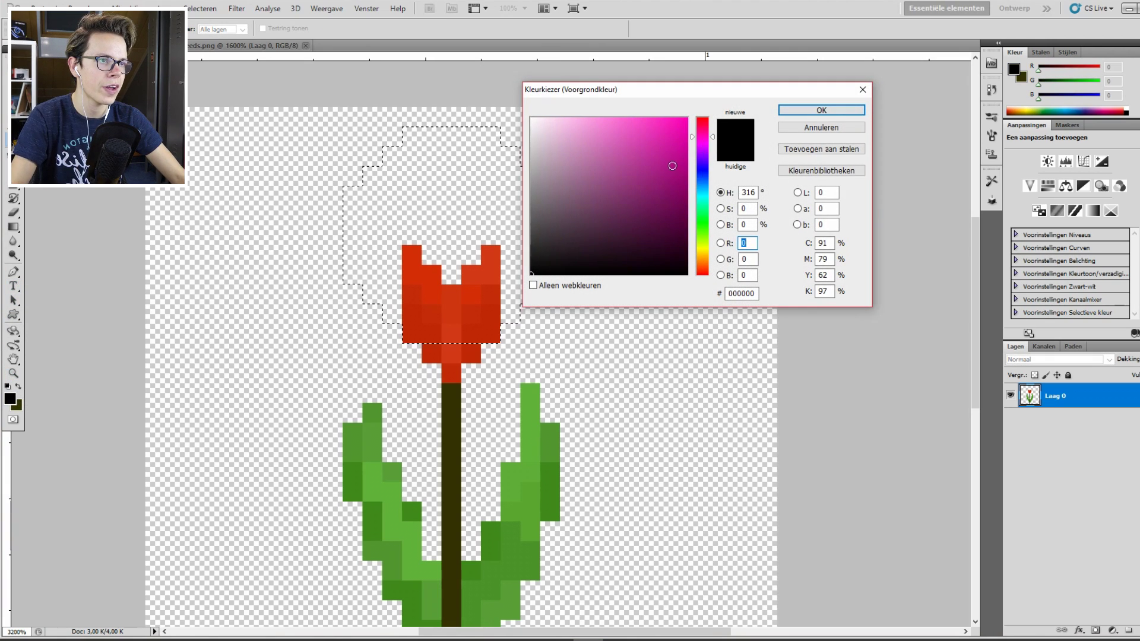
left_click(629, 119)
left_click(821, 109)
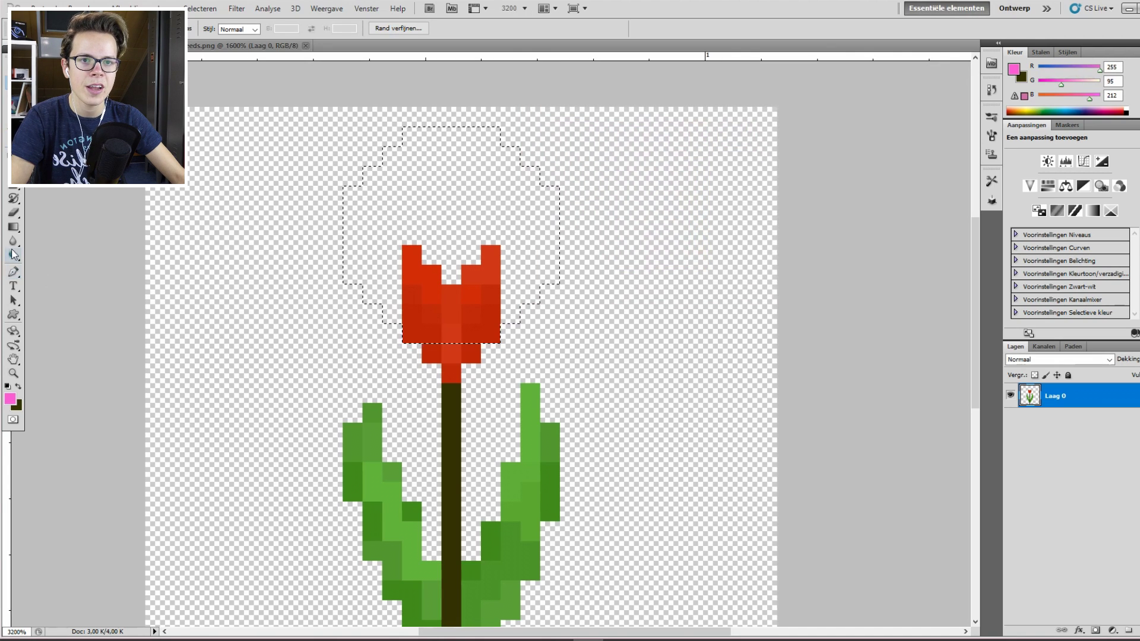
left_click(13, 190)
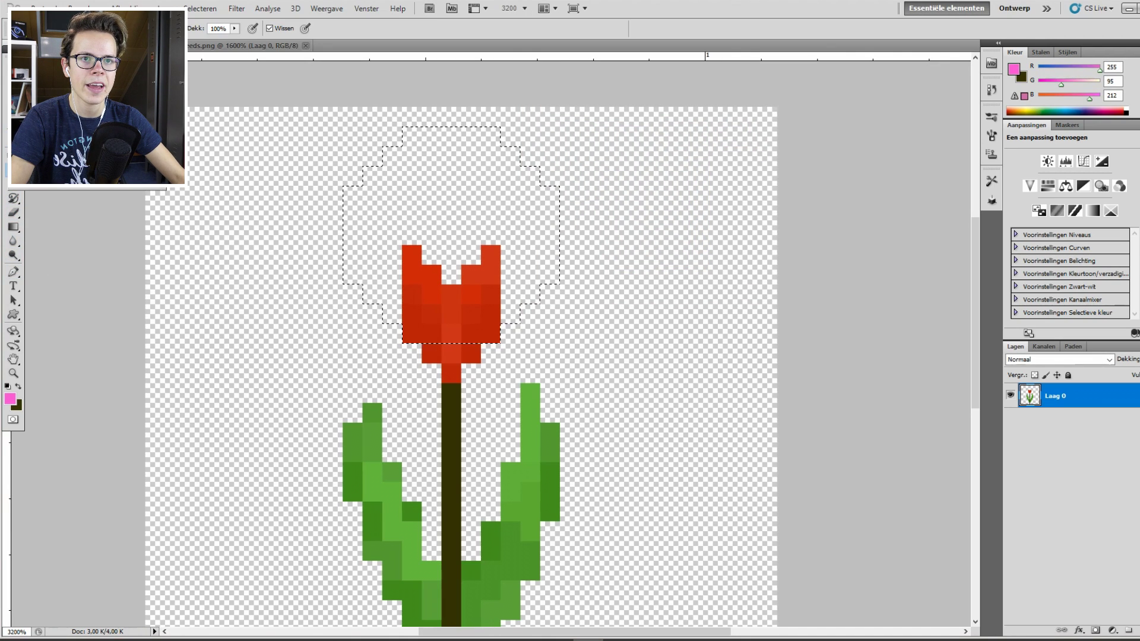
key("alt+BackSpace")
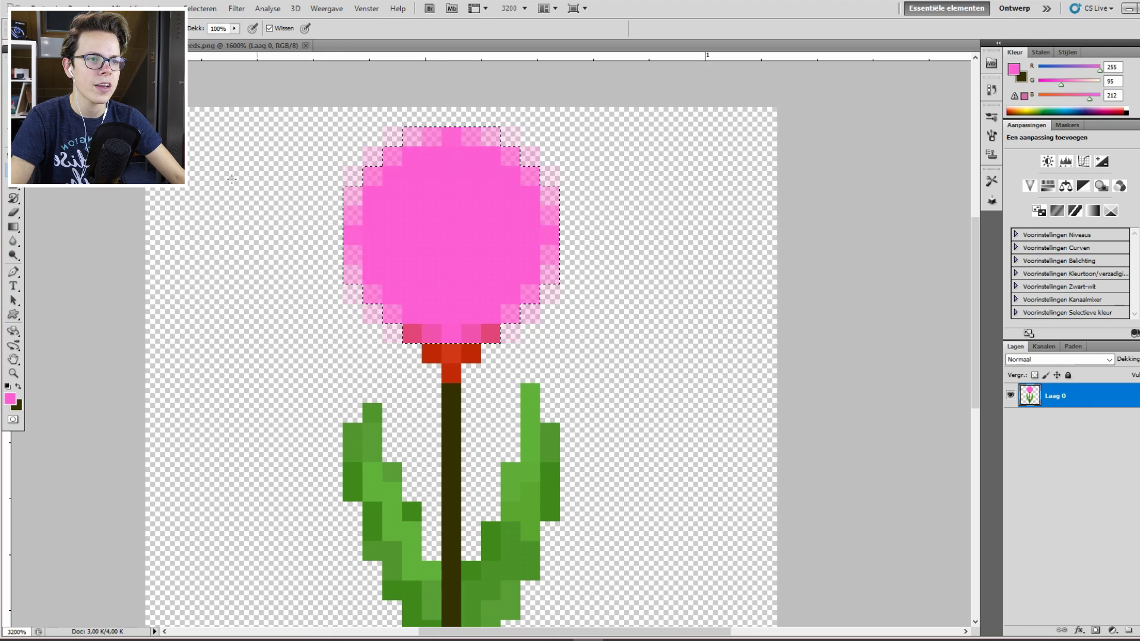
Fill the circular selection with the dark olive background colour and refill it with pink.
key("m")
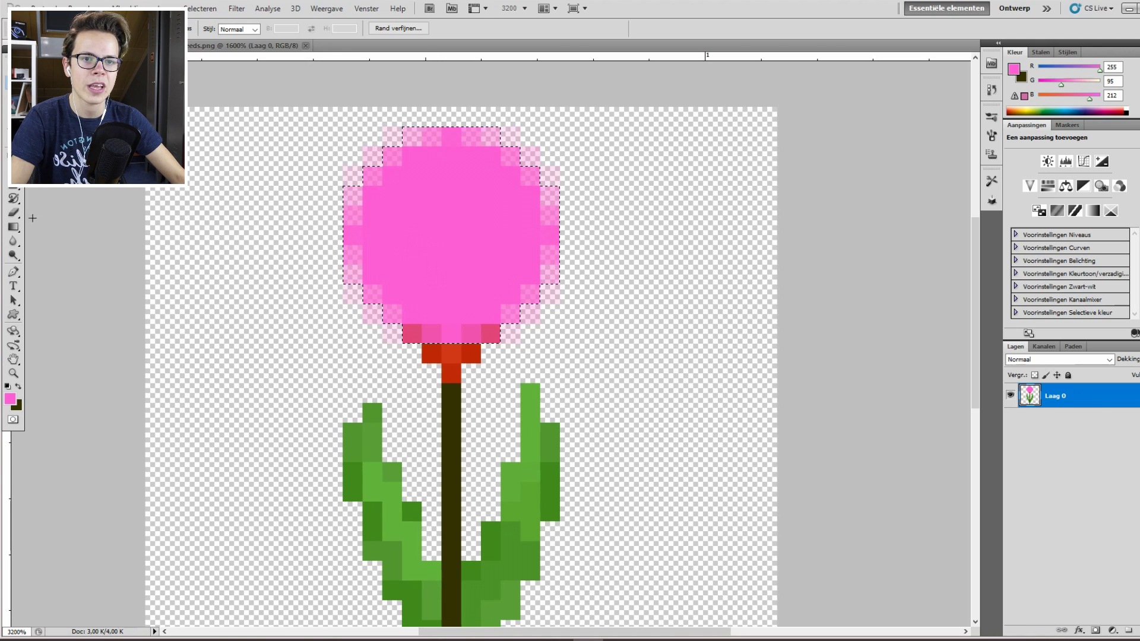
key("b")
key("ctrl+BackSpace")
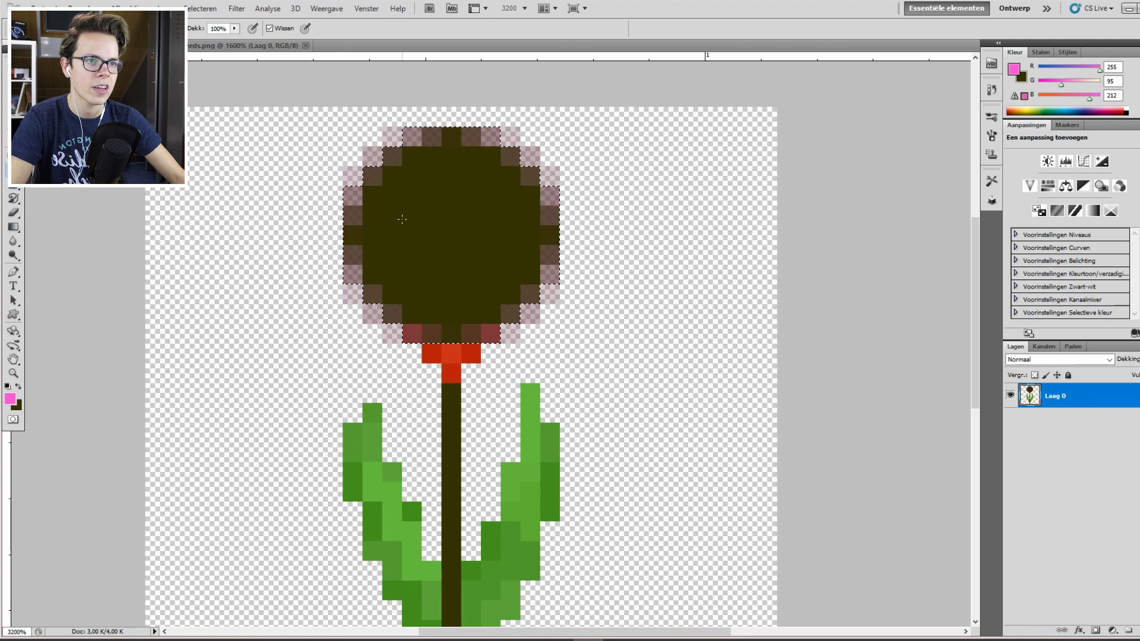
key("alt+BackSpace")
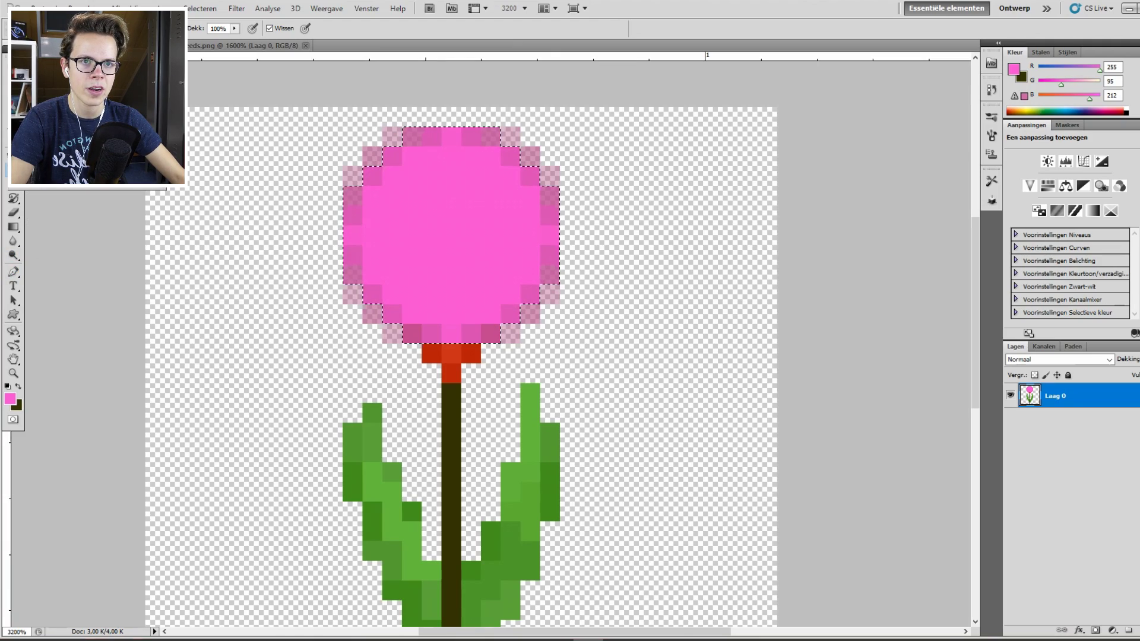
Paint more pink over the circle's edge pixels inside the selection and clear the selection.
left_click_drag(416, 237, 401, 188)
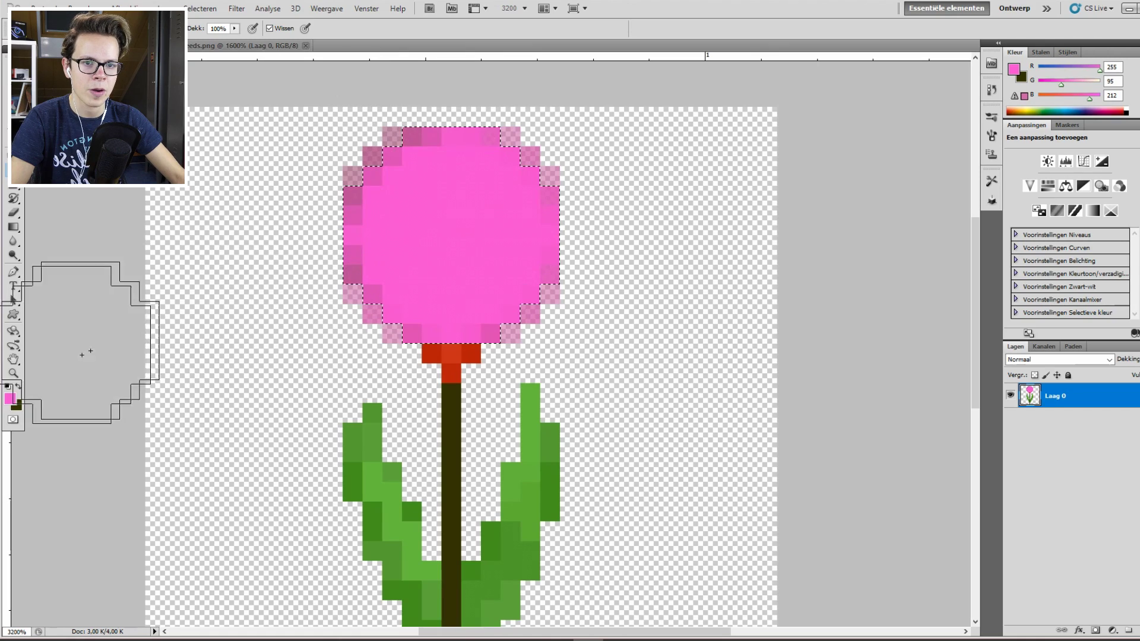
left_click_drag(83, 356, 549, 219)
left_click_drag(447, 269, 415, 249)
key("m")
left_click(459, 211)
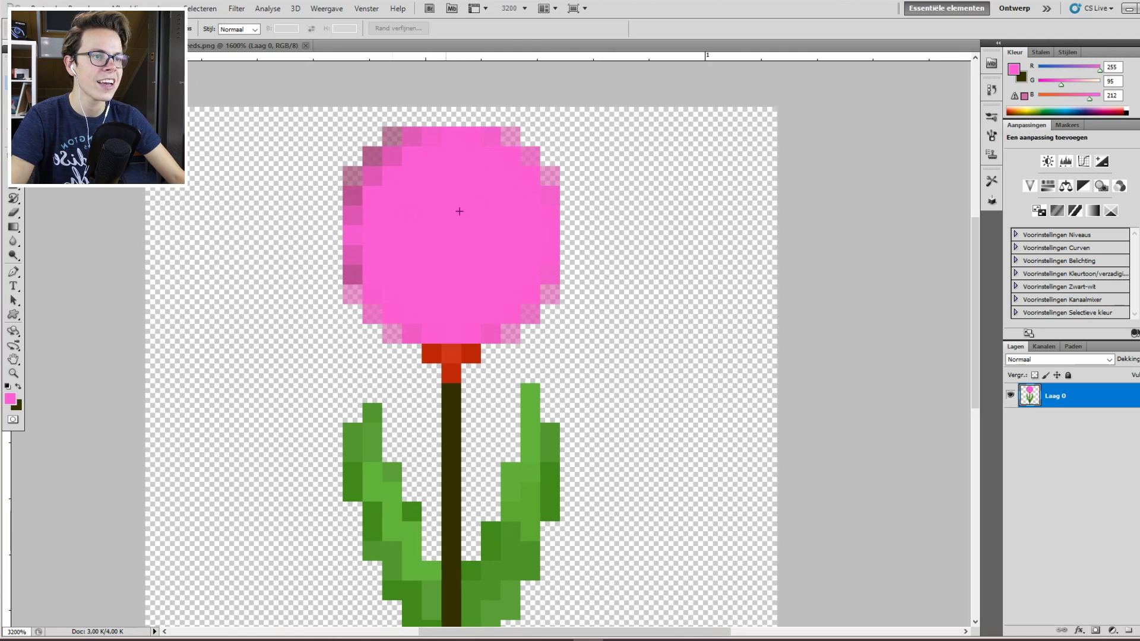
Select the areas on both sides of the stem, delete the green leaves and clear the selection.
scroll(539, 251, "down", 3)
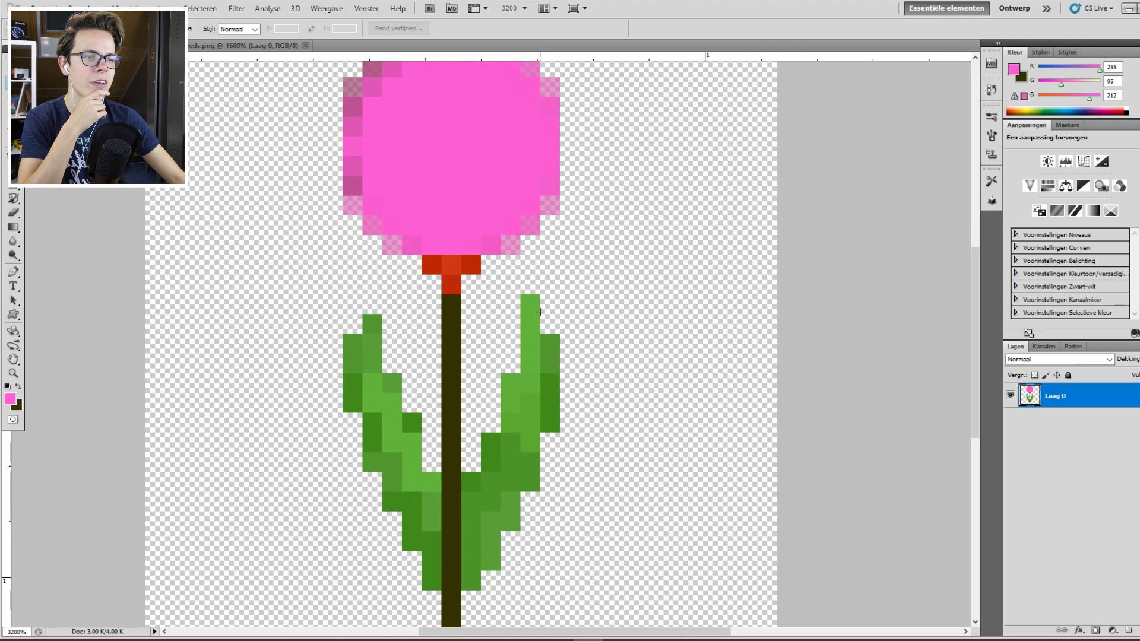
scroll(531, 310, "up", 1)
scroll(531, 311, "up", 2)
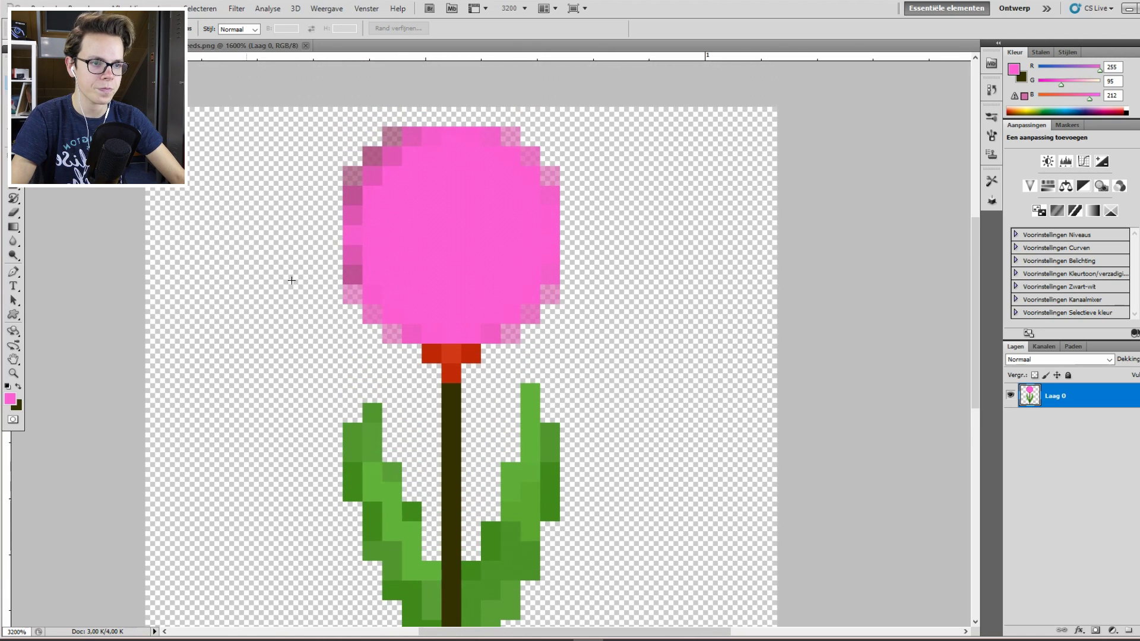
scroll(436, 341, "down", 3)
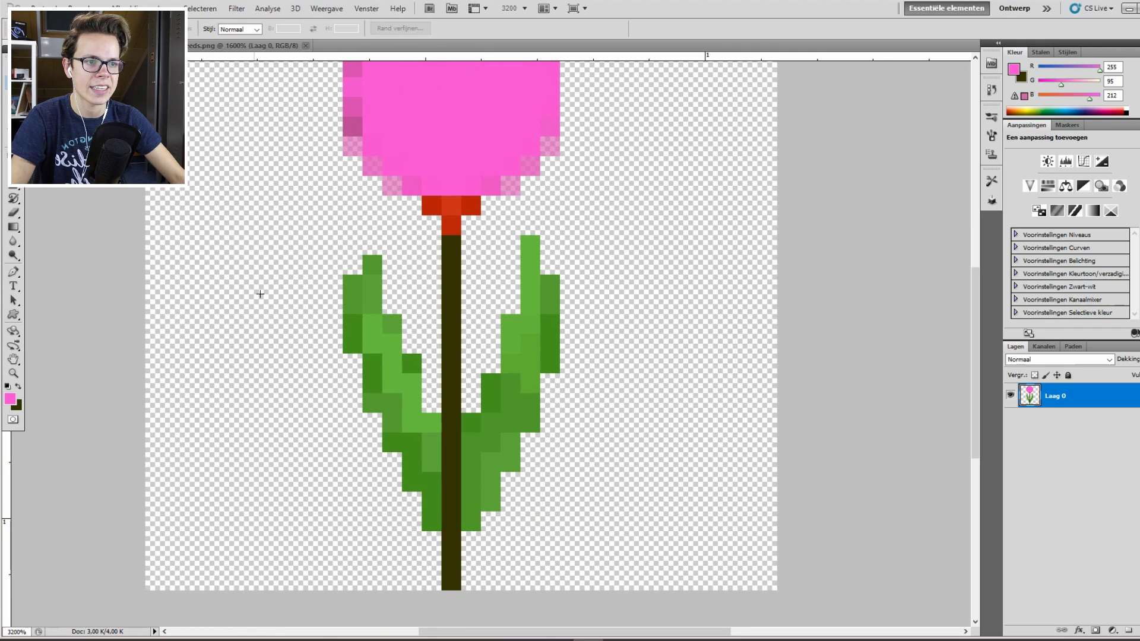
left_click_drag(431, 590, 440, 590)
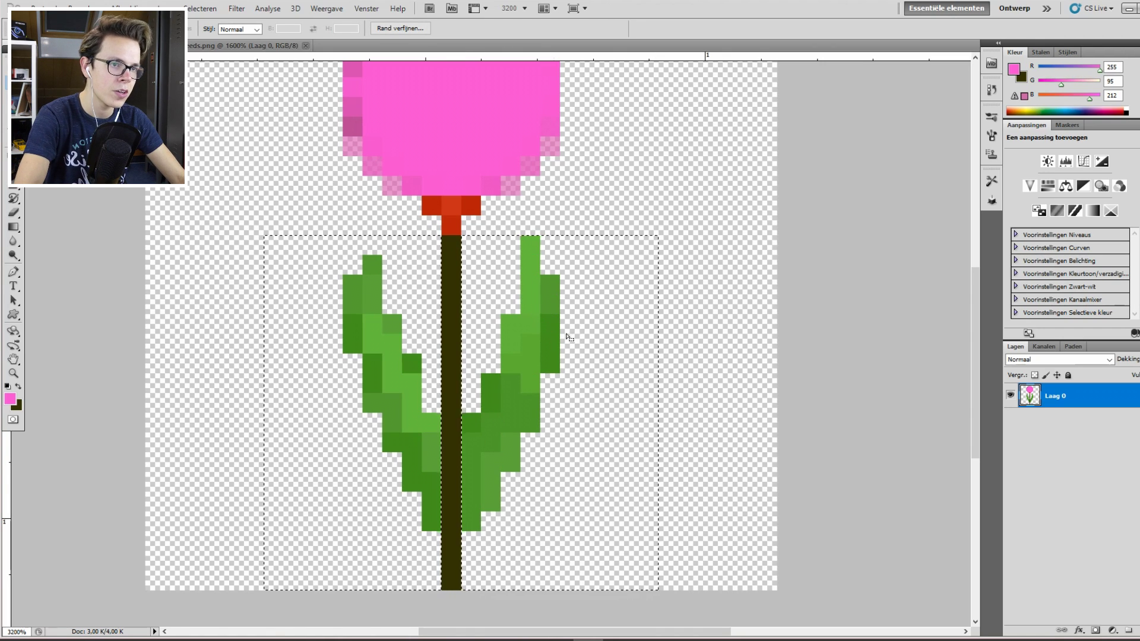
key("Delete")
key("ctrl+d")
Paint the faded pixels around the circle's edge and the middle red pixel directly beneath it solid pink.
scroll(594, 273, "up", 1)
scroll(603, 275, "up", 2)
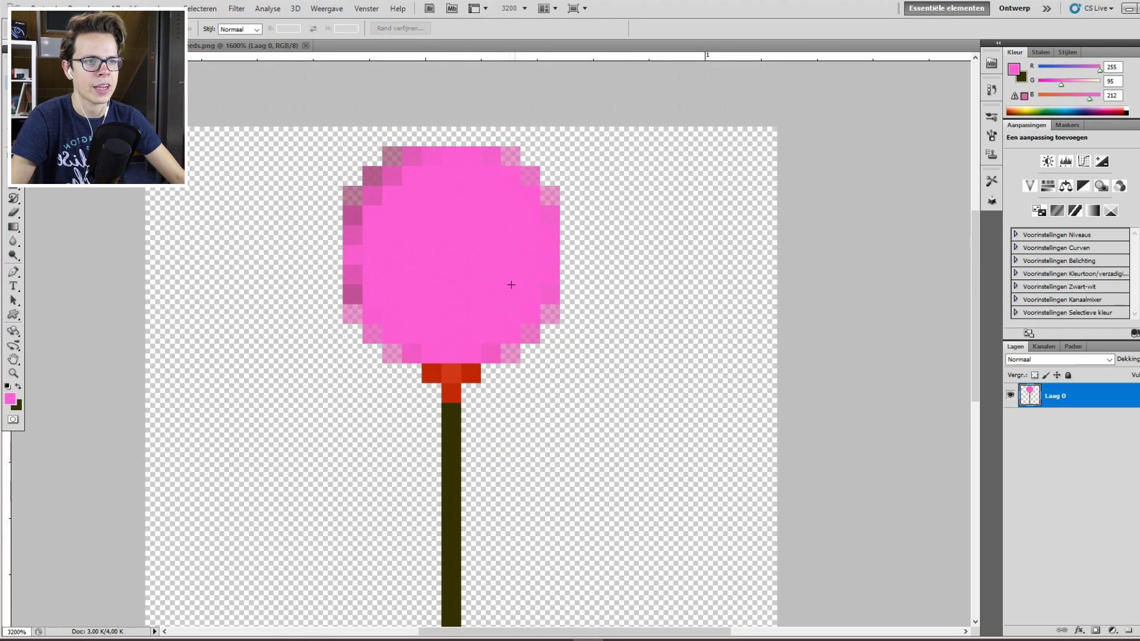
key("z")
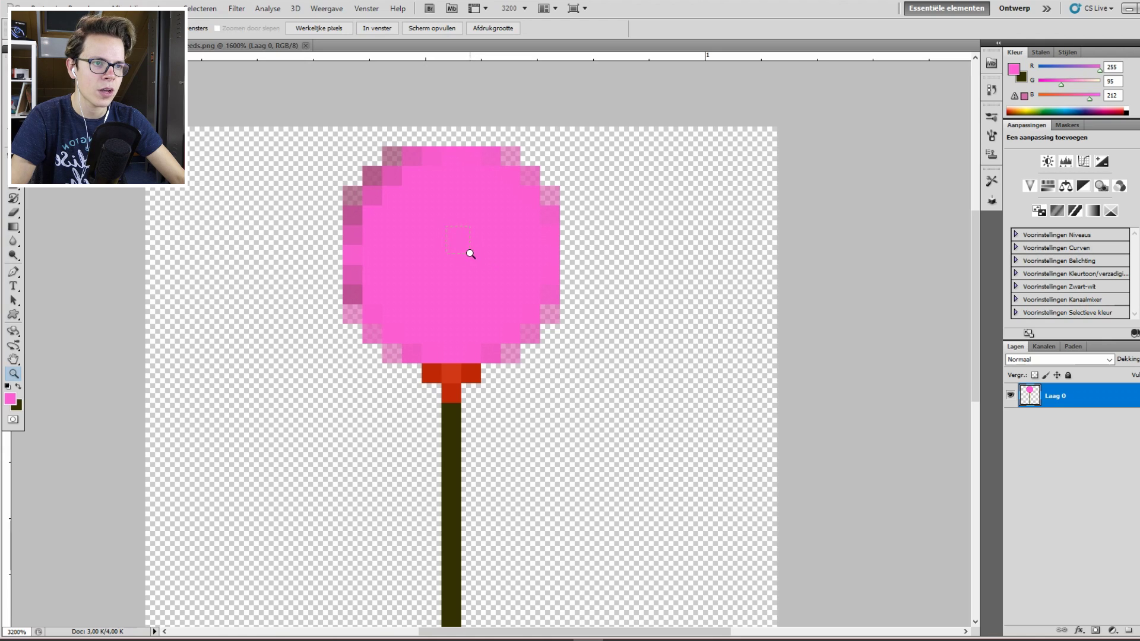
left_click_drag(580, 402, 579, 402)
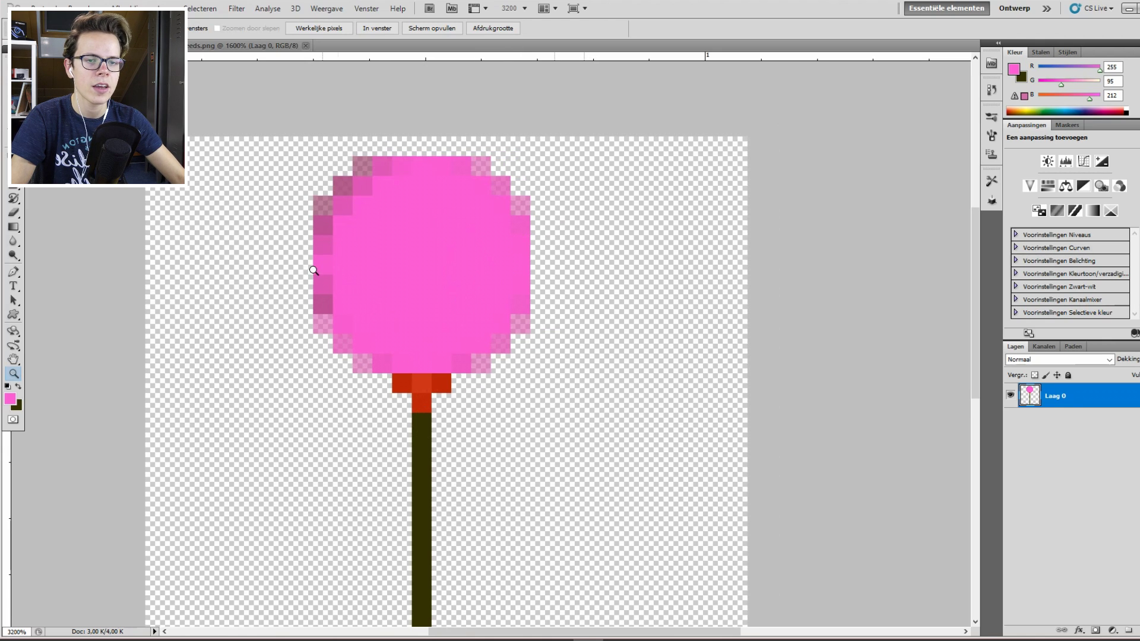
key("b")
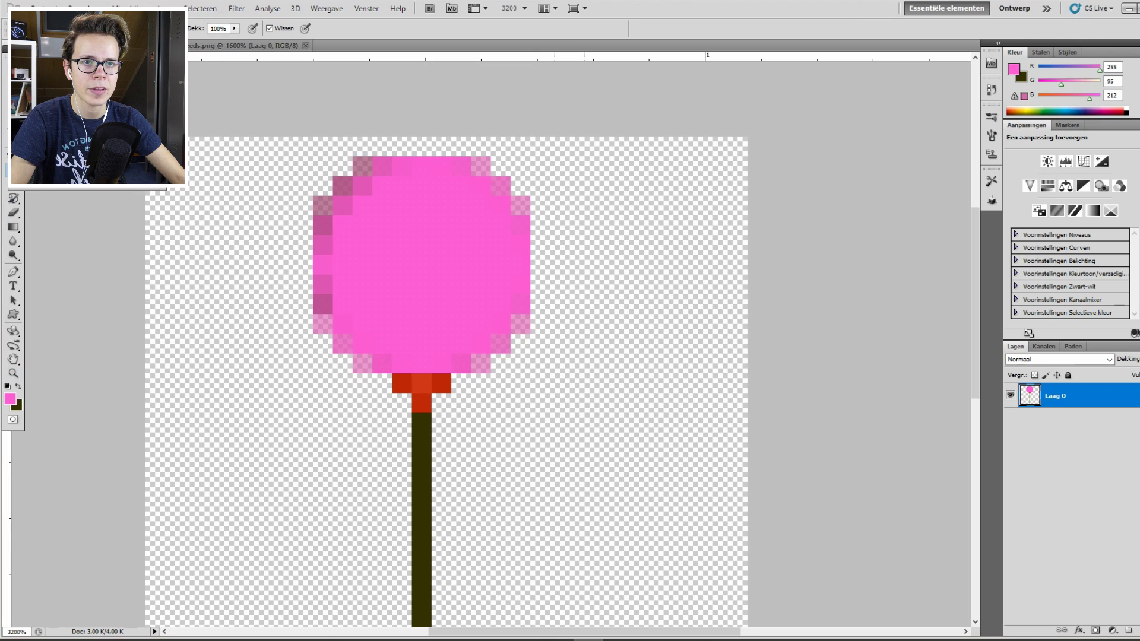
mouse_move(330, 254)
left_mouse_down()
mouse_move(324, 214)
mouse_move(367, 171)
mouse_move(478, 170)
mouse_move(519, 225)
mouse_move(518, 310)
mouse_move(497, 342)
mouse_move(458, 363)
left_mouse_up()
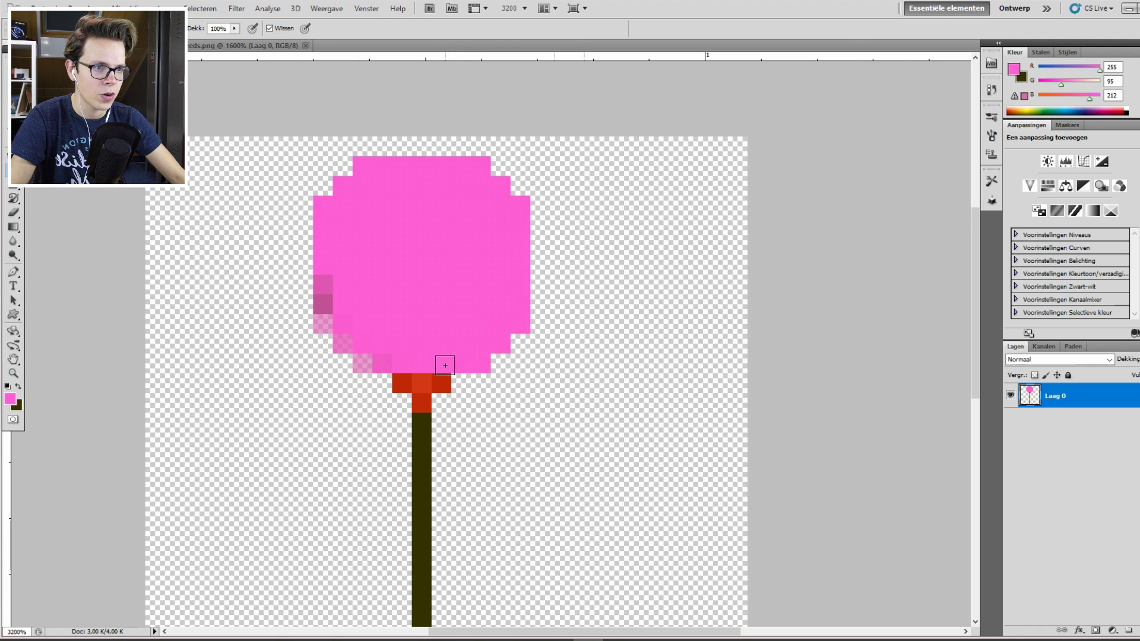
key("ctrl+z")
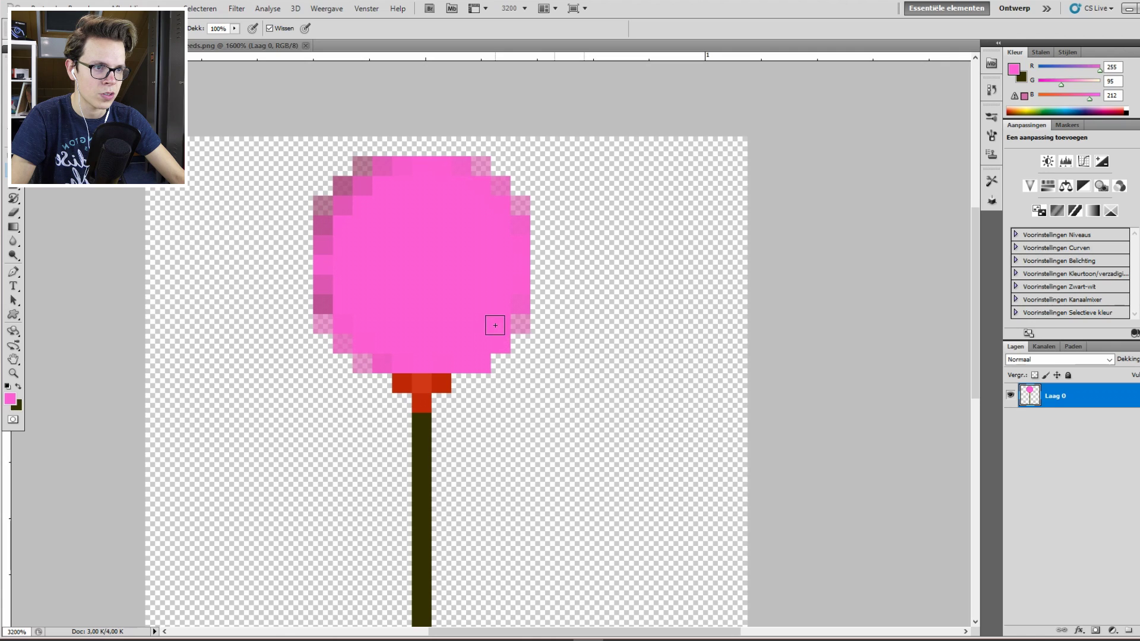
left_click_drag(495, 326, 514, 314)
mouse_move(516, 234)
left_mouse_down()
mouse_move(497, 192)
mouse_move(468, 184)
mouse_move(472, 171)
mouse_move(366, 169)
mouse_move(329, 209)
mouse_move(324, 314)
mouse_move(347, 348)
mouse_move(420, 367)
left_mouse_up()
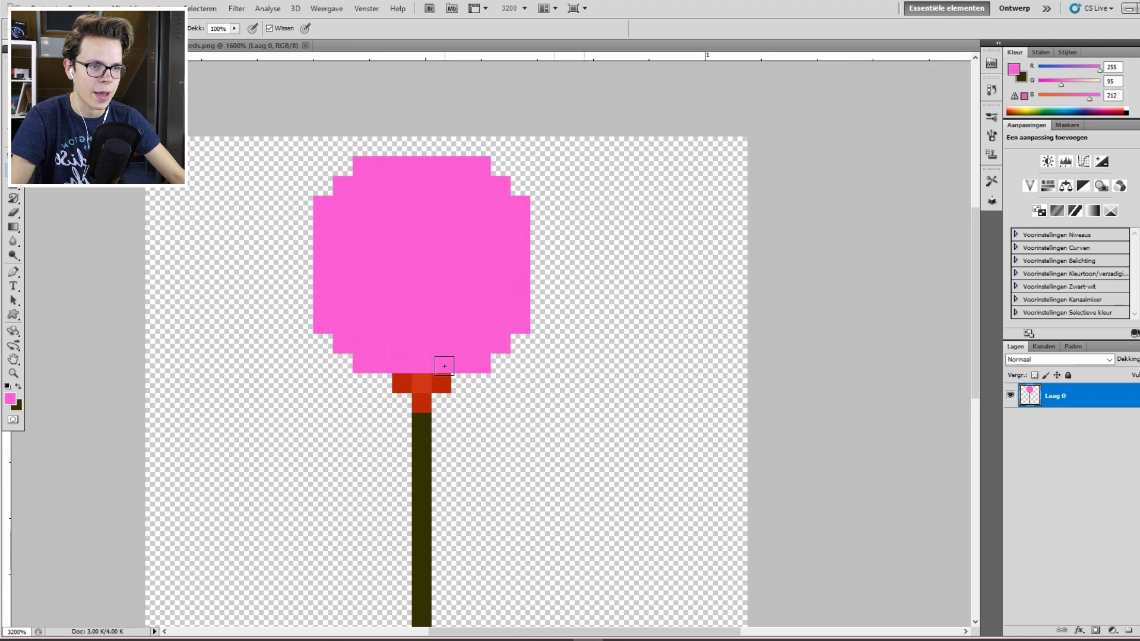
scroll(423, 310, "down", 3)
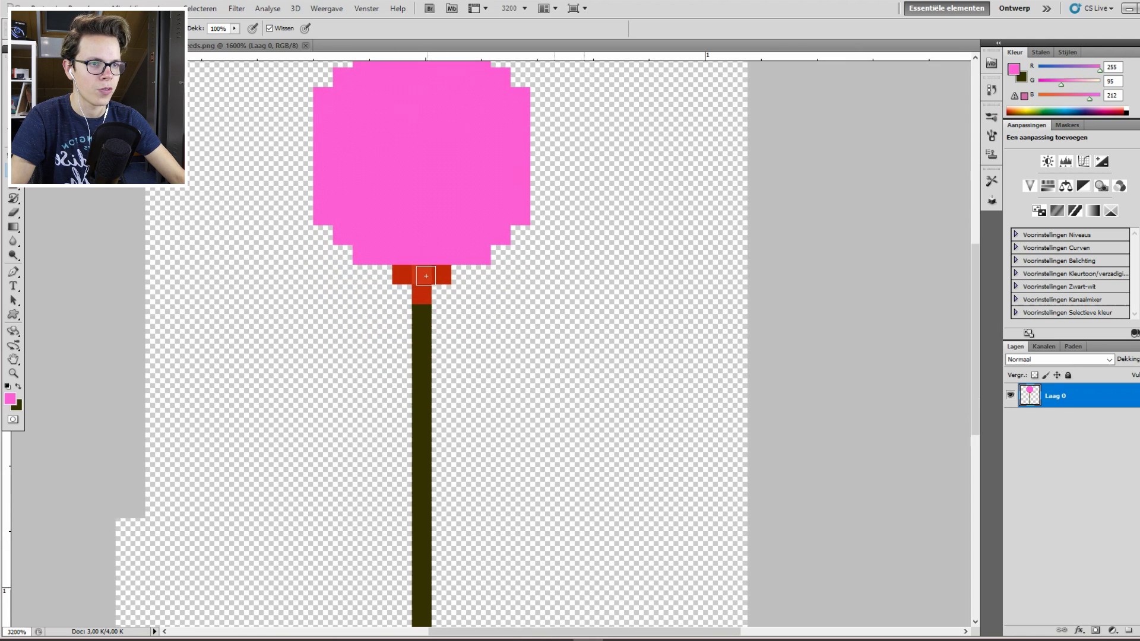
scroll(425, 275, "up", 3)
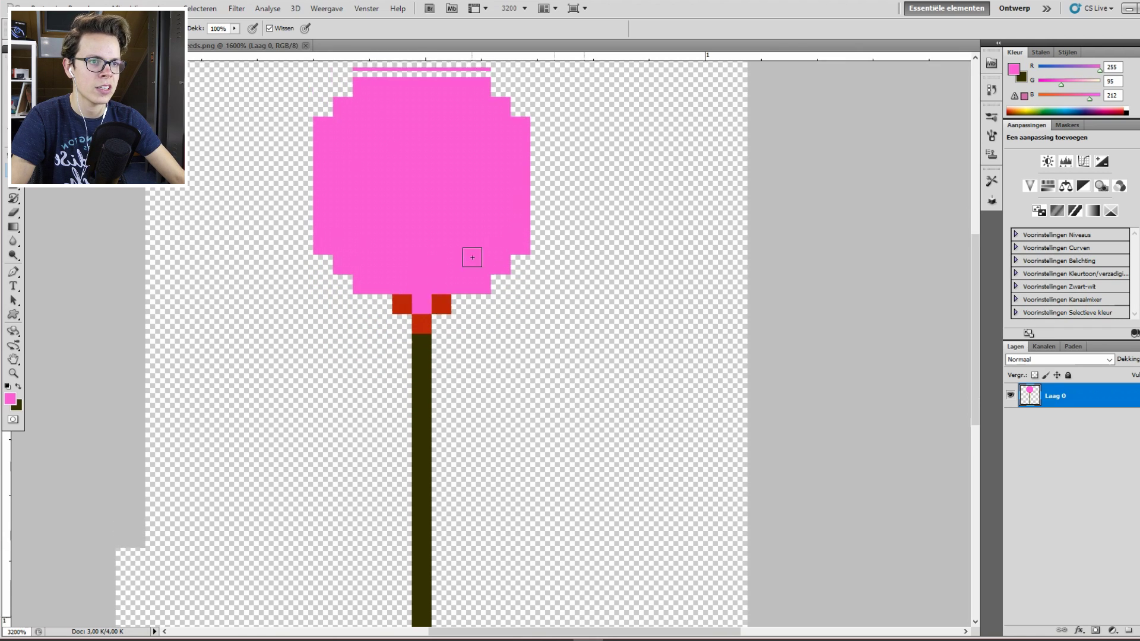
Change the dark olive colour to dark red, RGB 52, 4, 4, and make pink the foreground colour.
left_click(18, 386)
left_click(9, 398)
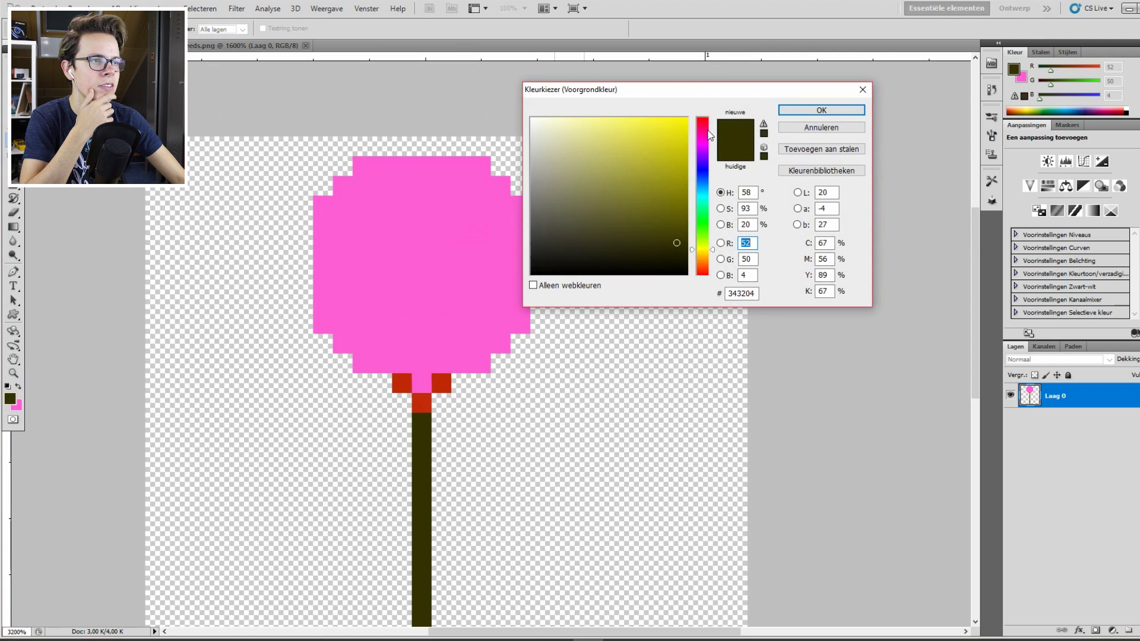
left_click_drag(709, 136, 703, 119)
left_click(821, 110)
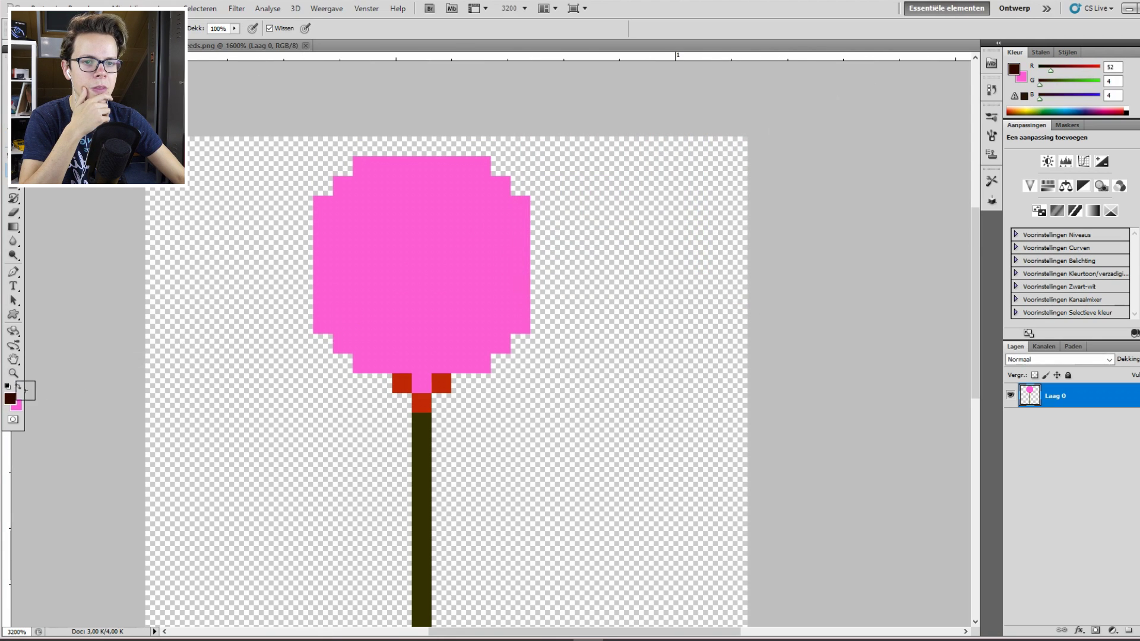
key("x")
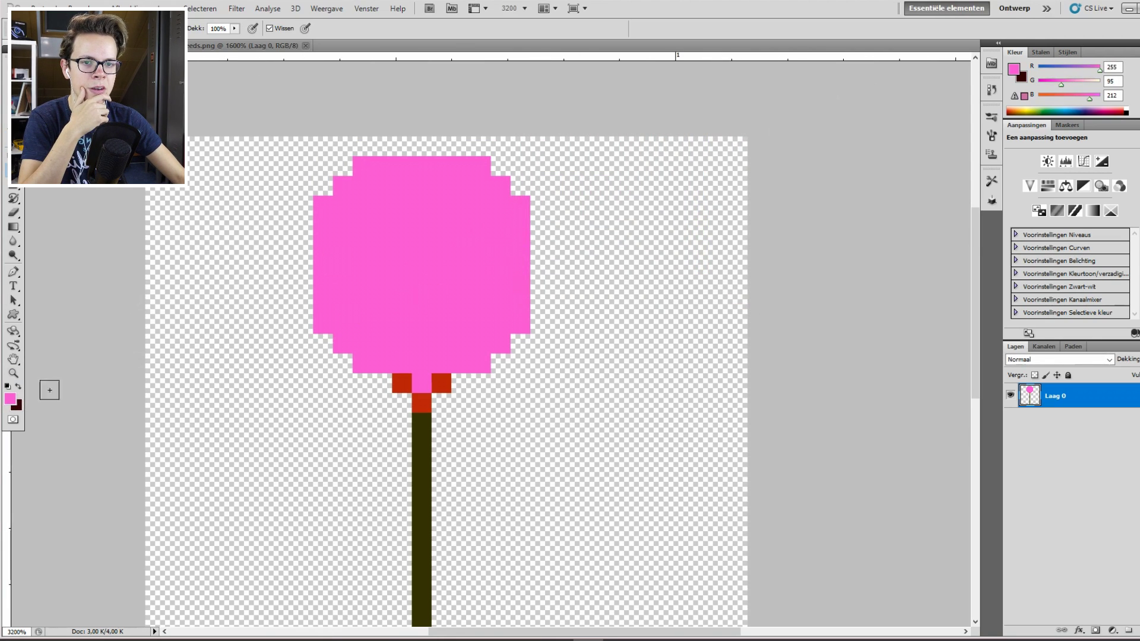
Set the foreground colour to red, RGB 255, 0, 0, and draw a ring with a small square outline at its centre inside the pink circle.
left_click(18, 386)
left_click(9, 398)
left_click(687, 119)
left_click(821, 110)
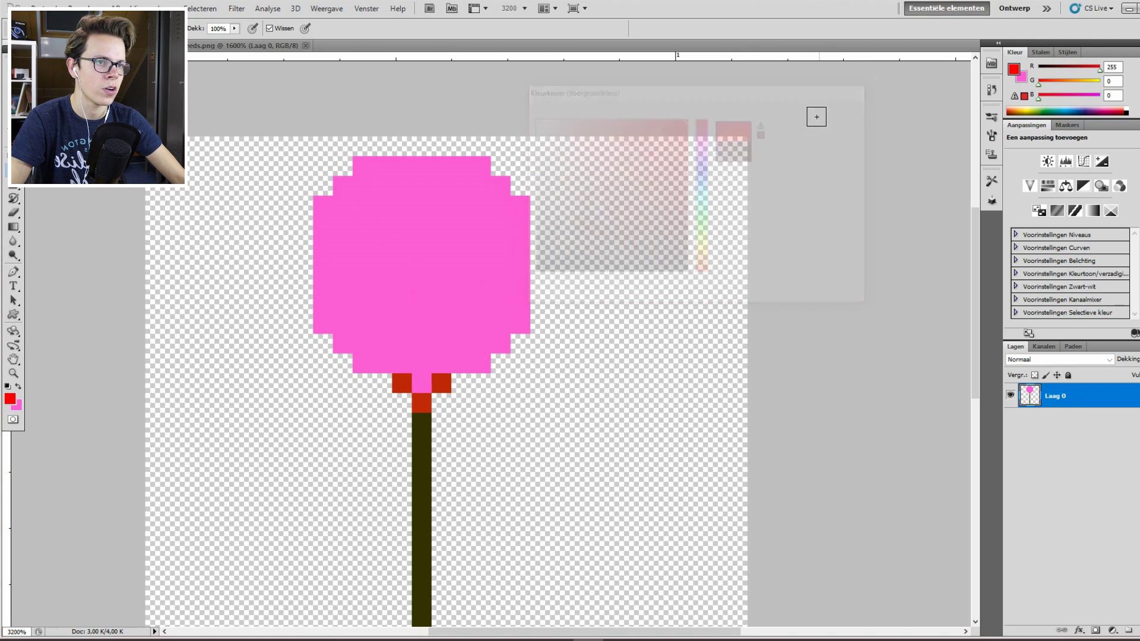
mouse_move(383, 205)
left_mouse_down()
mouse_move(441, 186)
mouse_move(441, 206)
mouse_move(465, 206)
mouse_move(500, 264)
mouse_move(456, 335)
mouse_move(458, 320)
left_mouse_up()
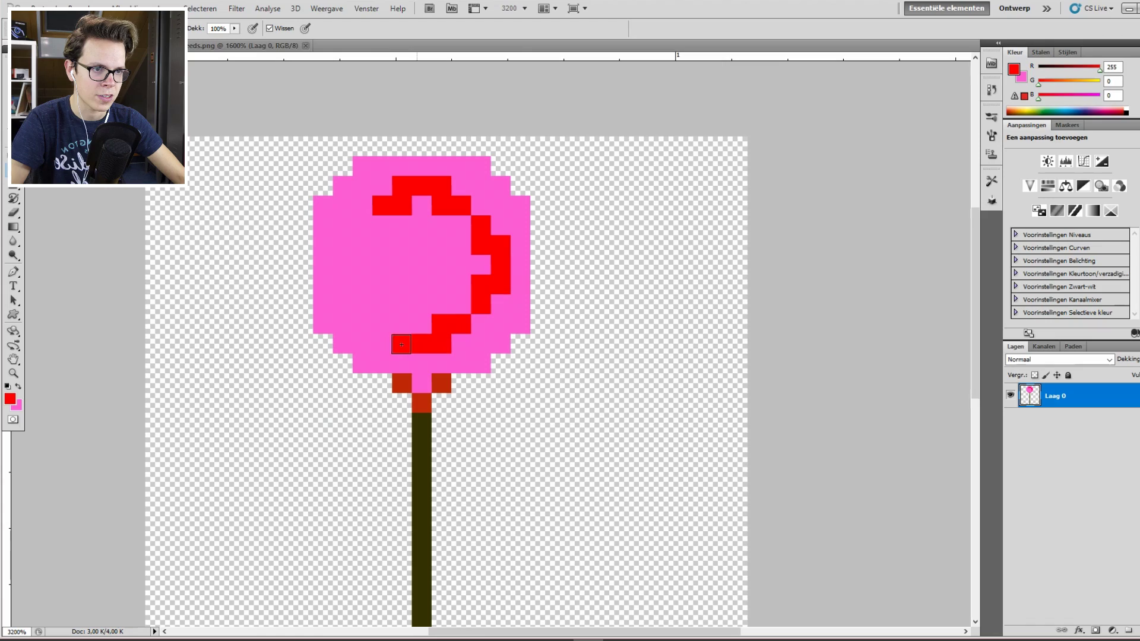
mouse_move(402, 342)
left_mouse_down()
mouse_move(381, 309)
mouse_move(350, 306)
mouse_move(364, 297)
mouse_move(345, 285)
mouse_move(346, 249)
mouse_move(361, 228)
mouse_move(432, 245)
mouse_move(434, 285)
mouse_move(404, 285)
mouse_move(403, 262)
left_mouse_up()
Select the stem together with the red pixel on top of it, and set the foreground colour to brown, RGB 140, 97, 68.
scroll(475, 357, "down", 3)
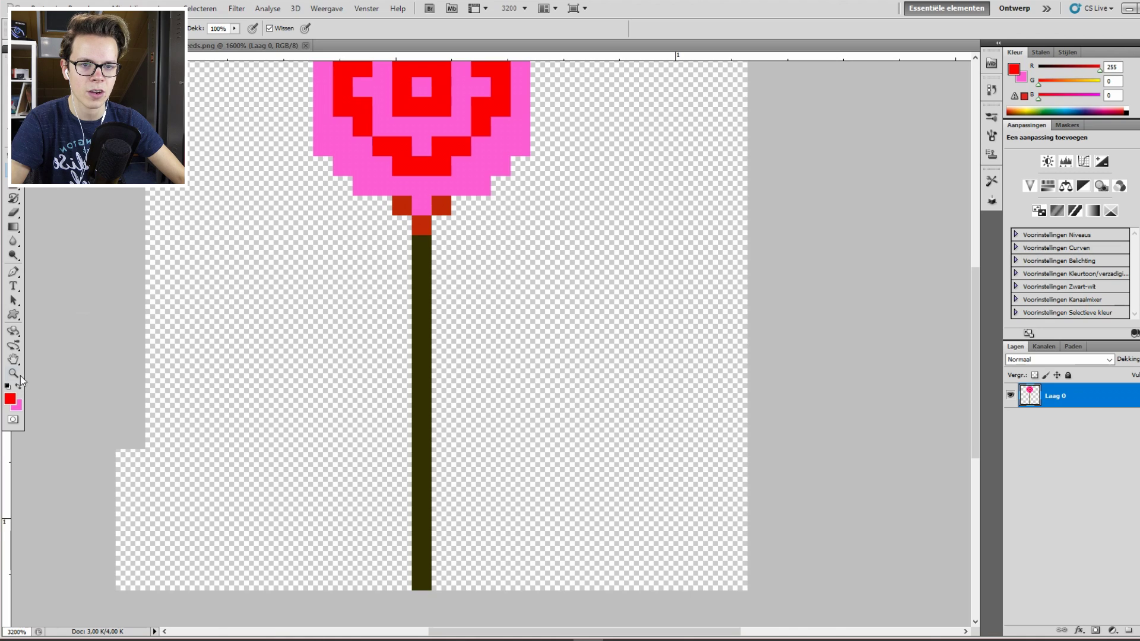
scroll(432, 326, "down", 1)
key("v")
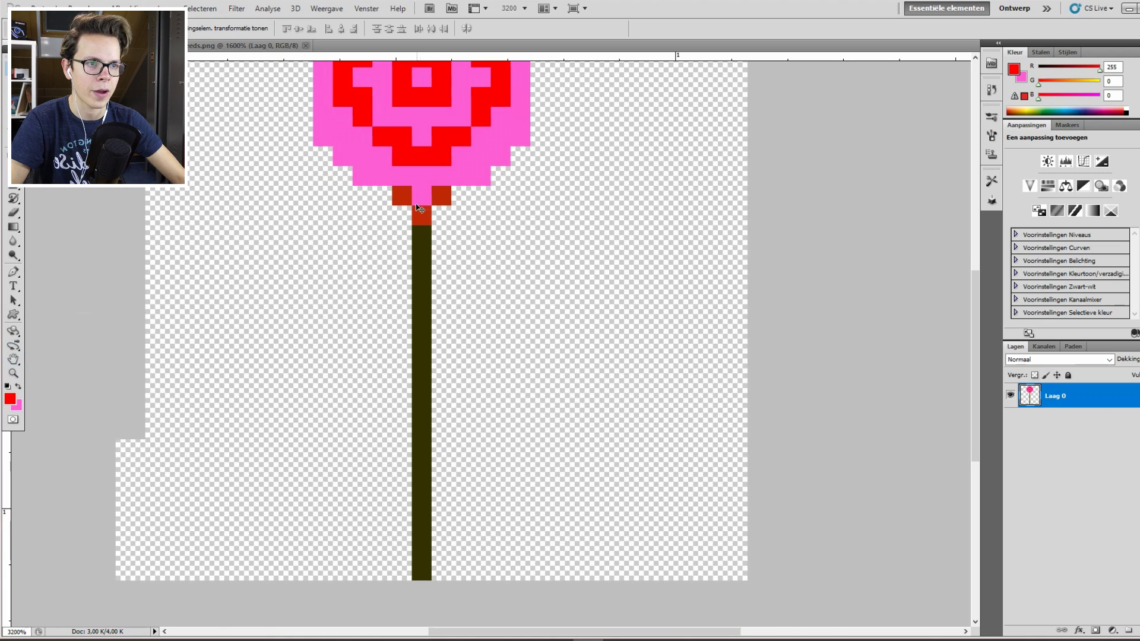
key("m")
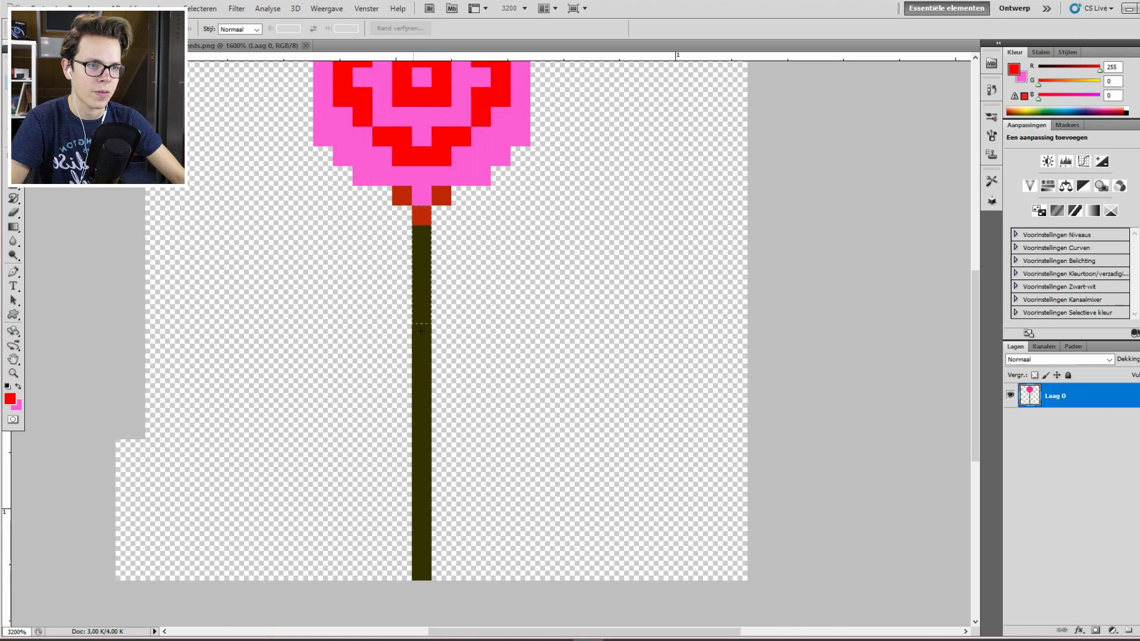
left_click(10, 398)
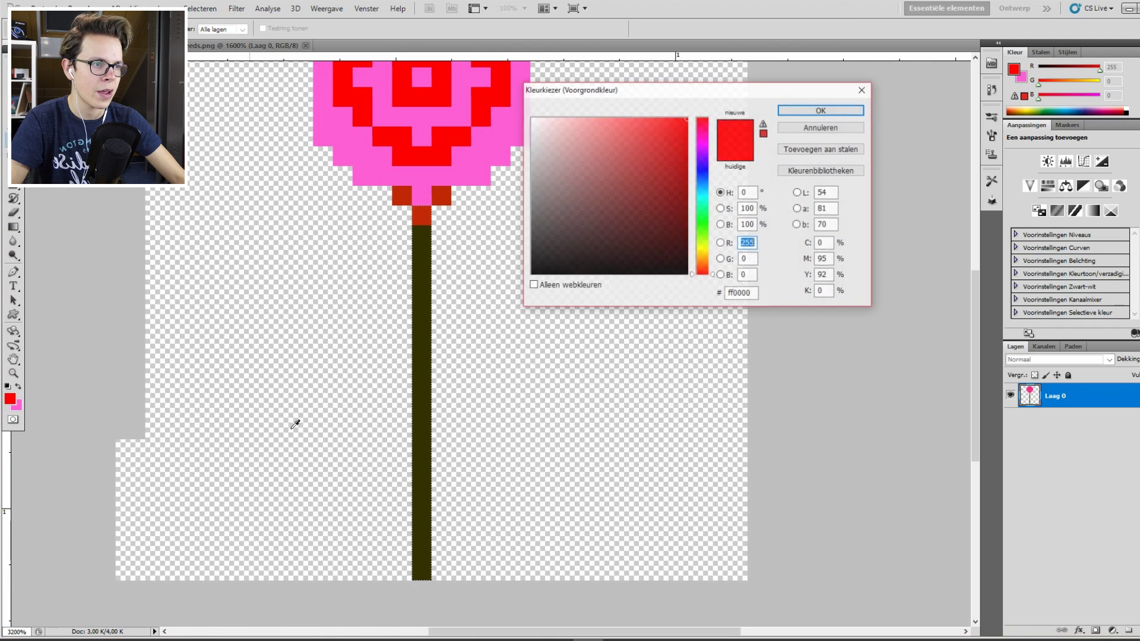
left_click(700, 252)
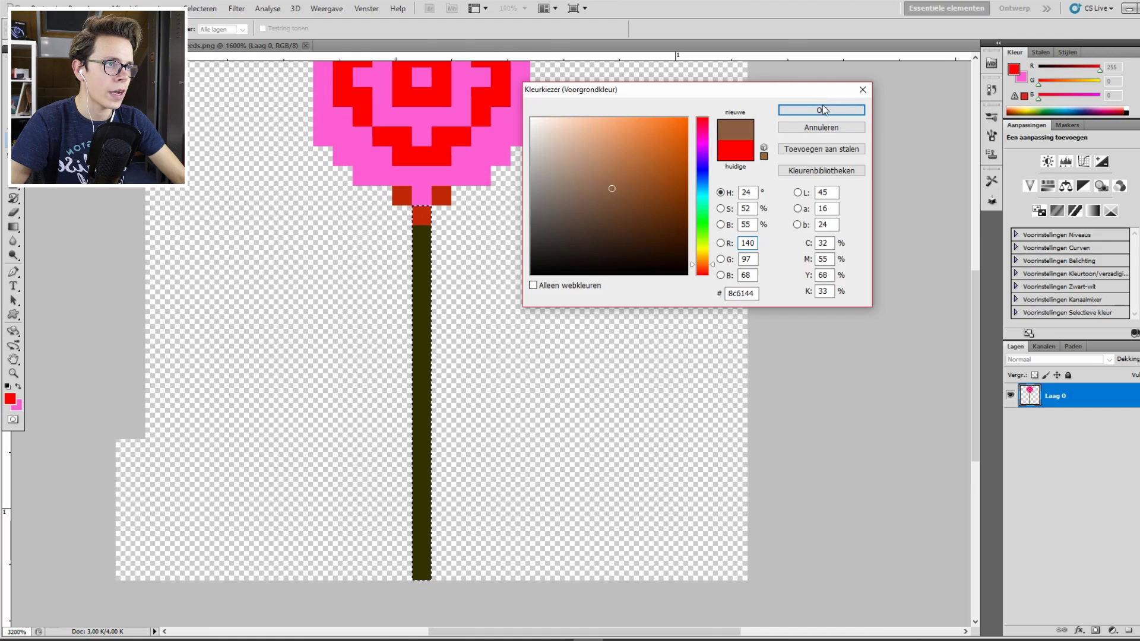
left_click(819, 112)
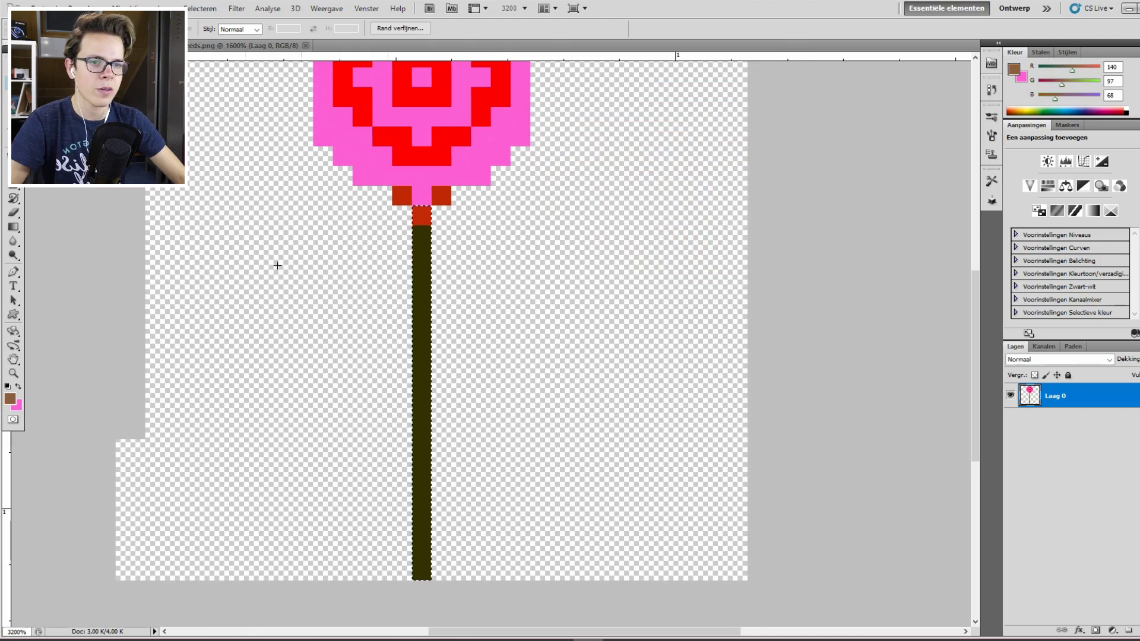
Paint the whole selected stem brown with the Pencil tool and clear the selection.
left_click(13, 212)
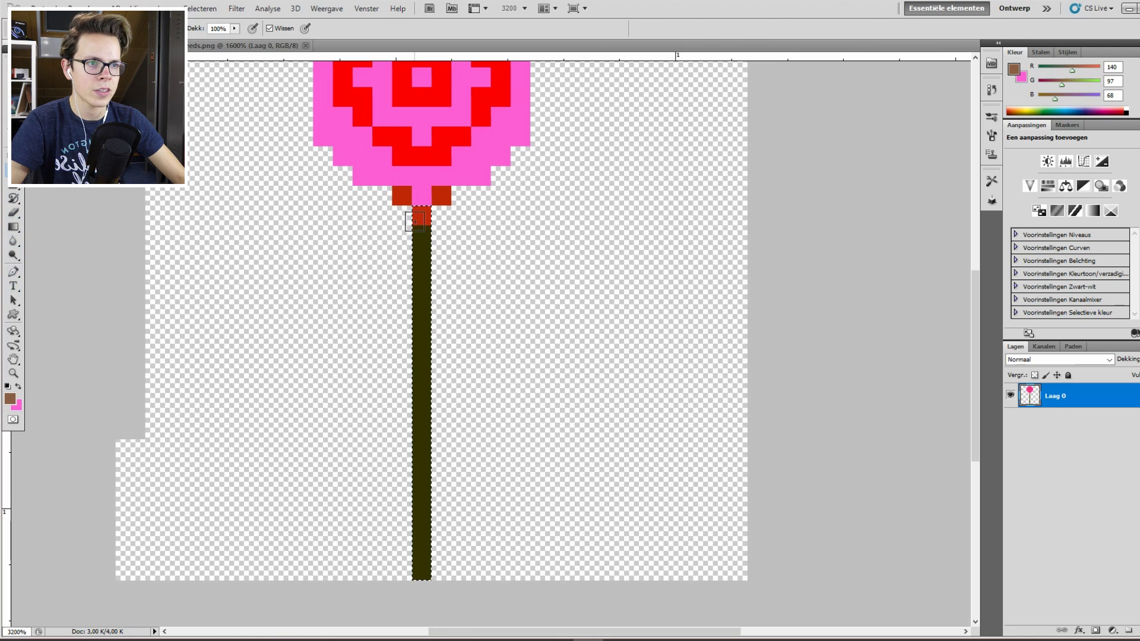
left_click_drag(420, 215, 424, 479)
scroll(254, 270, "up", 3)
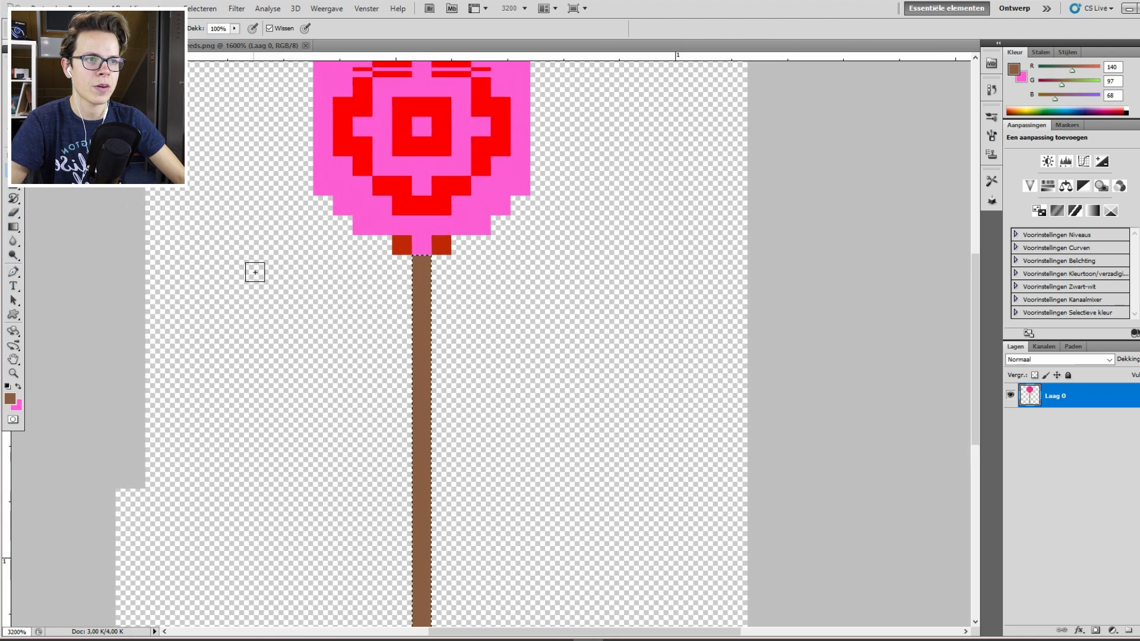
key("z")
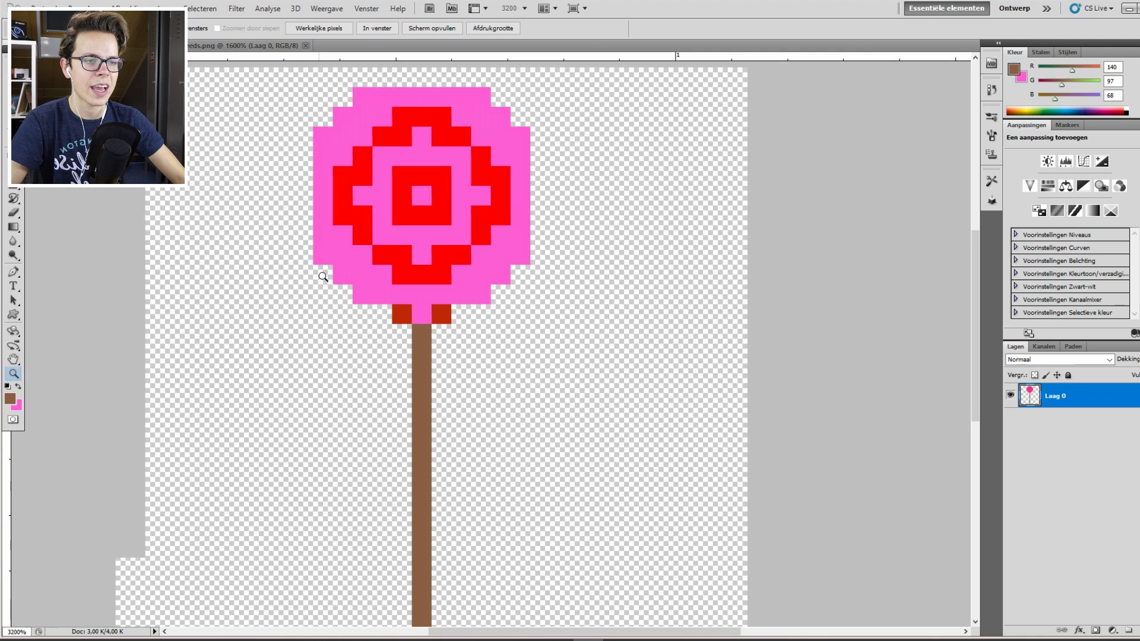
scroll(326, 359, "left", 3)
left_click(329, 365, "alt")
left_click(329, 365, "alt")
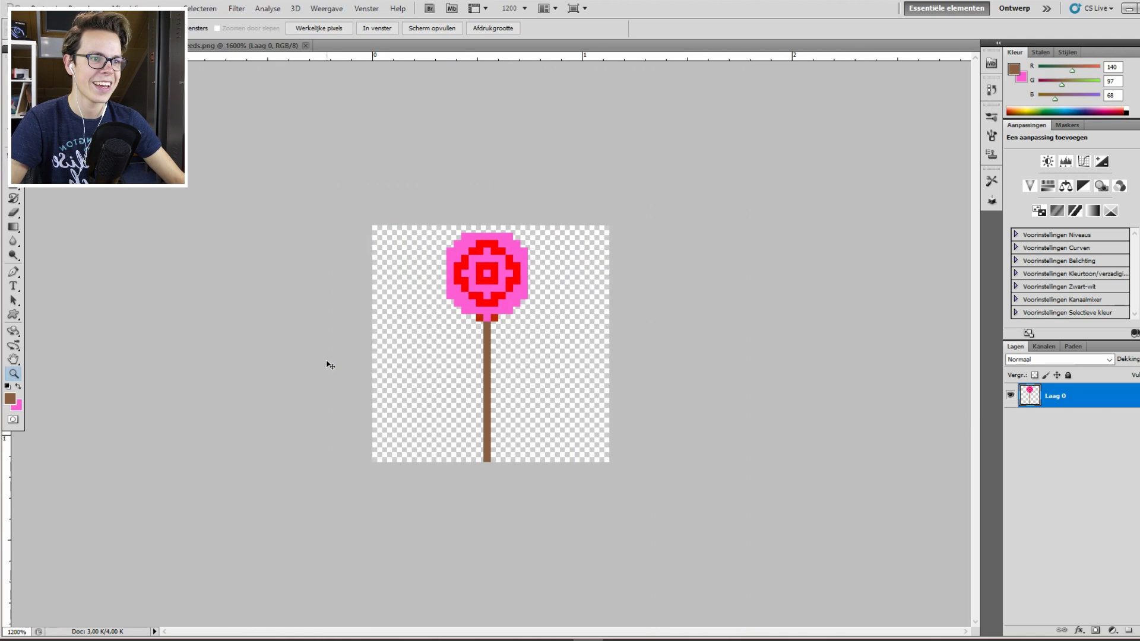